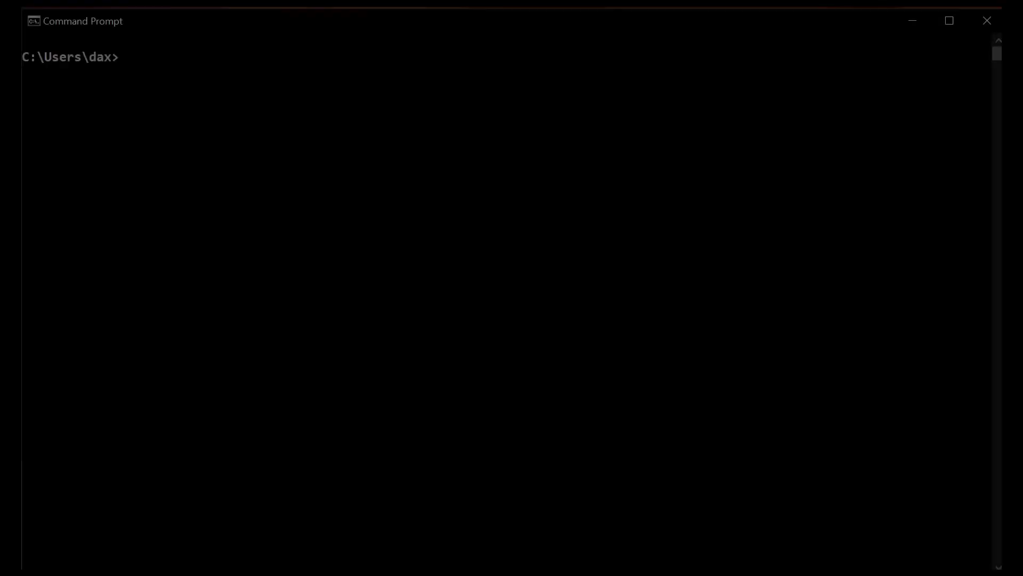
Run ipconfig to show the 192.168.99.2 address, then ping 10.1.10.1 until it replies.
text(ipconfig)
key(Return)
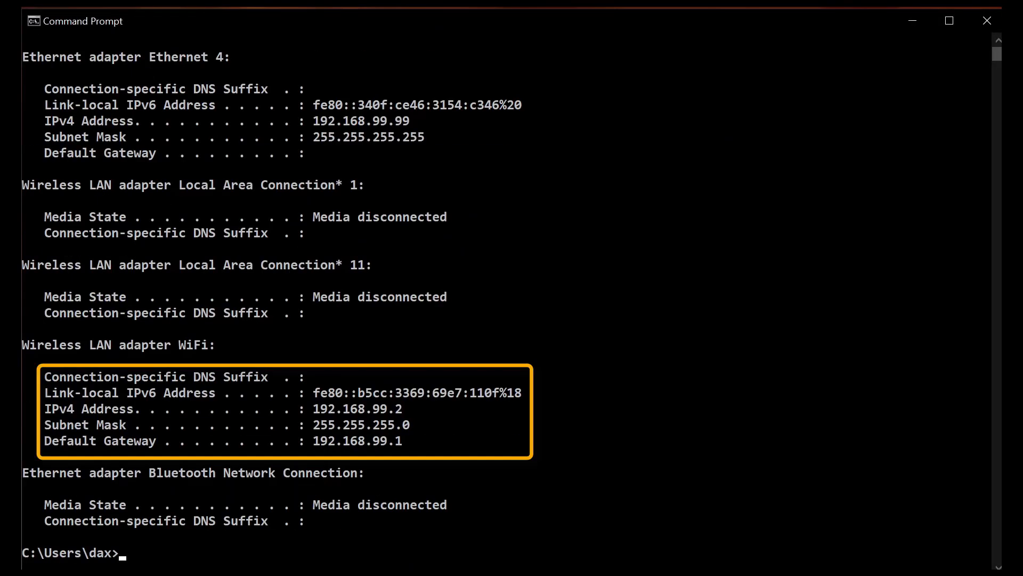
text(ping 10.1.10.1)
key(Return)
key(ctrl+c)
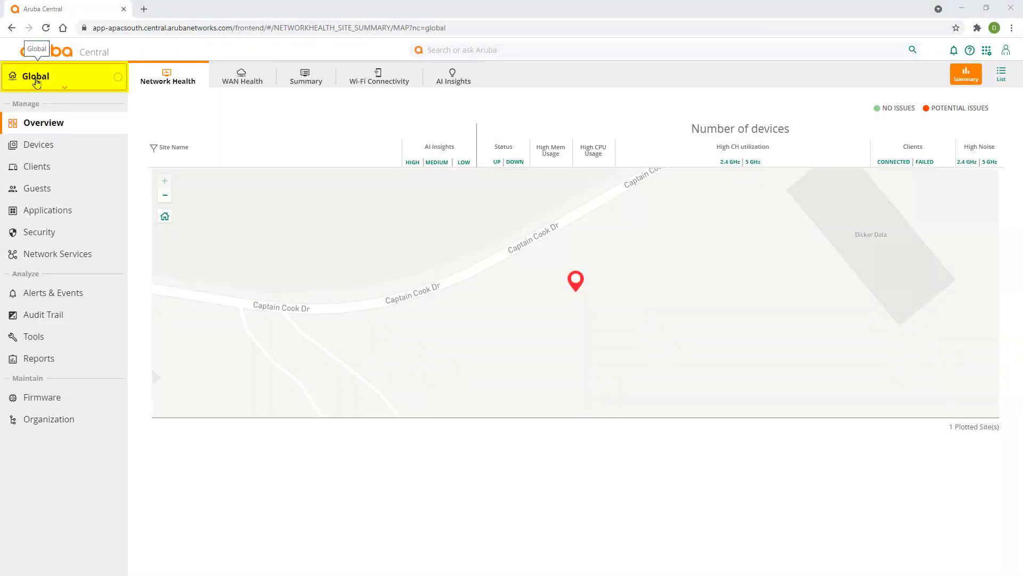
click(36, 78)
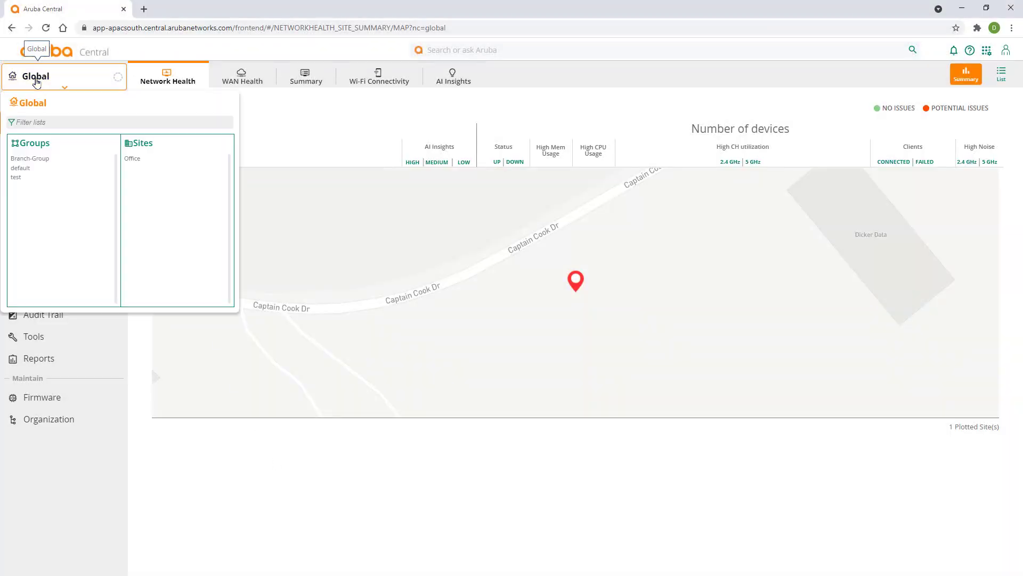
Select Branch-Group and go to its gateway configuration under Security > Applications.
click(47, 158)
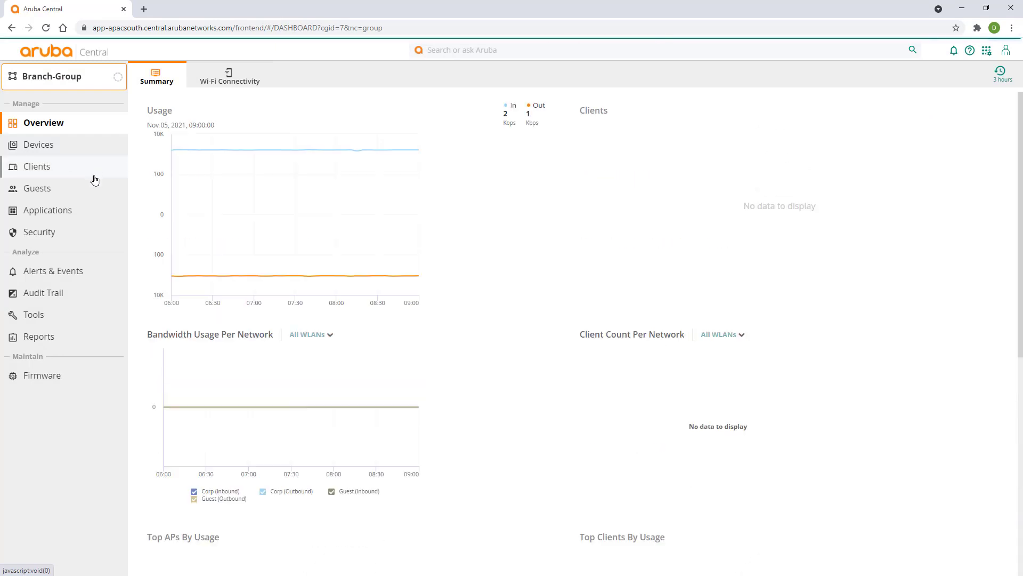
click(75, 151)
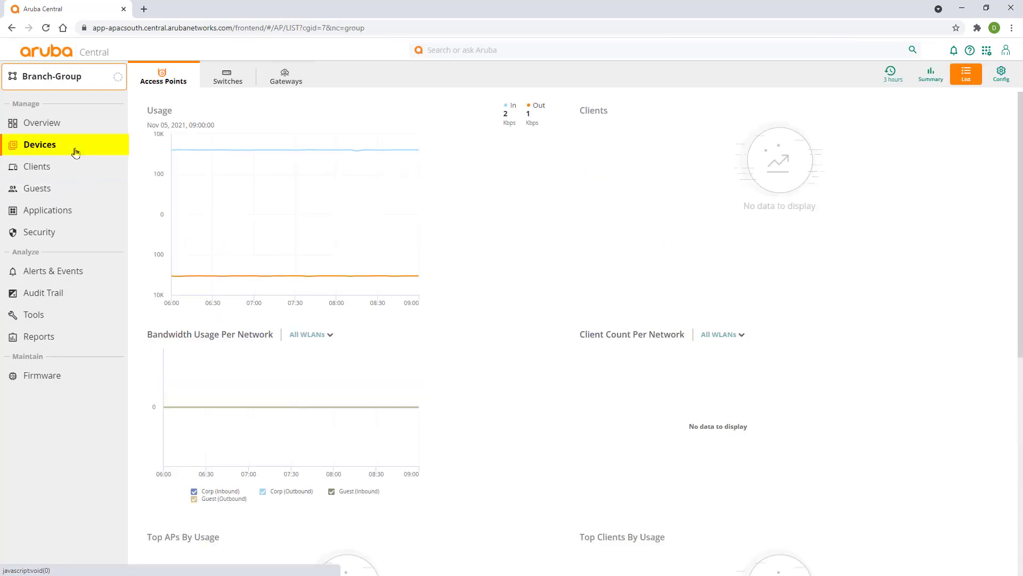
click(289, 77)
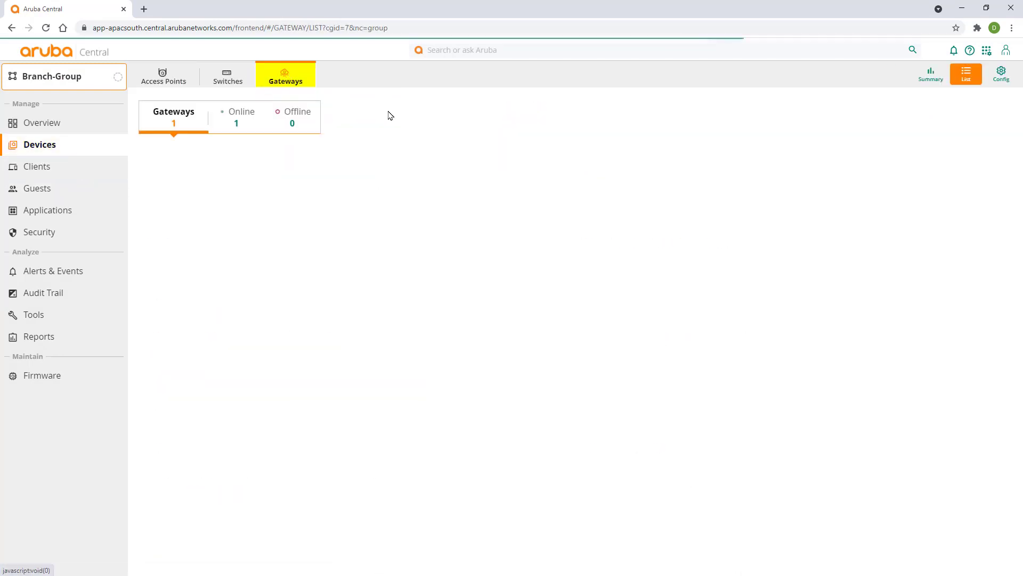
click(1001, 81)
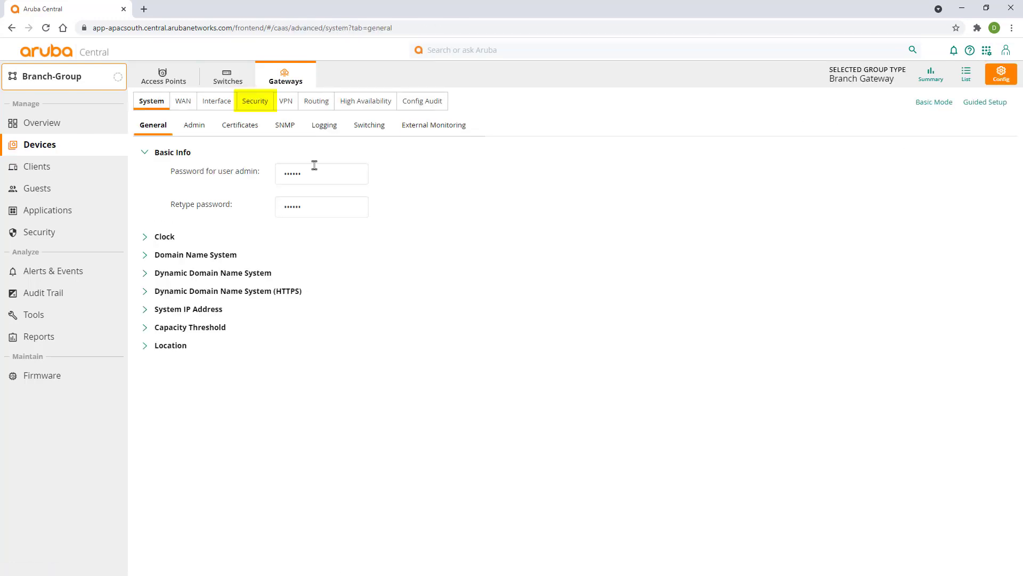
click(255, 100)
click(279, 127)
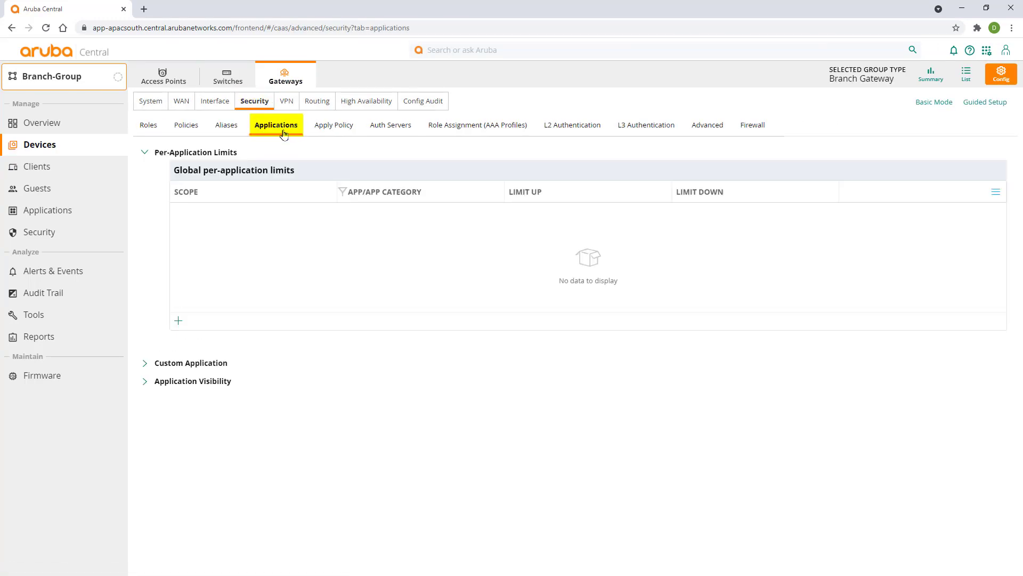
Turn on deep packet inspection, IP classification and reputation, and geo location under Application Visibility.
click(160, 382)
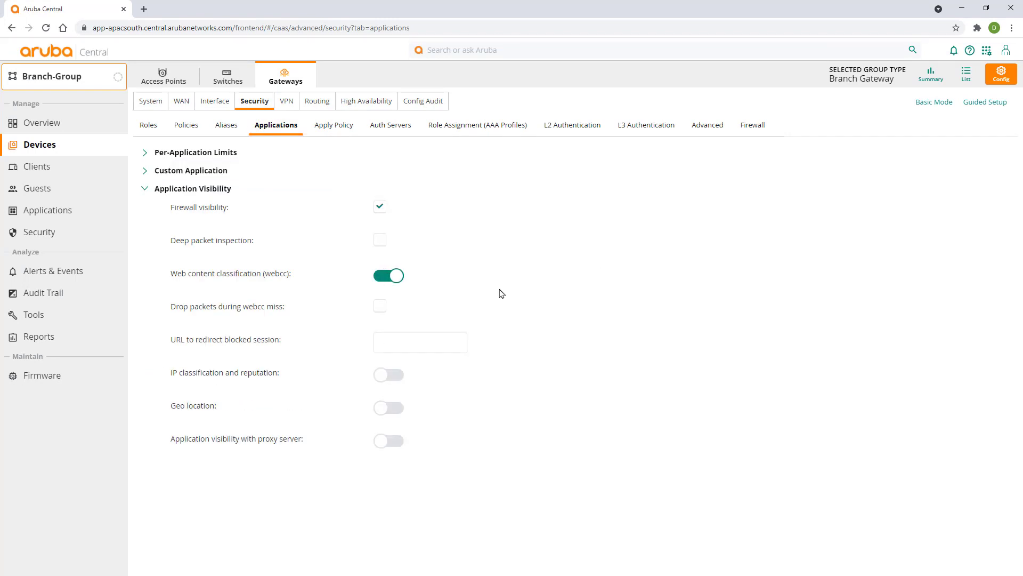
click(380, 241)
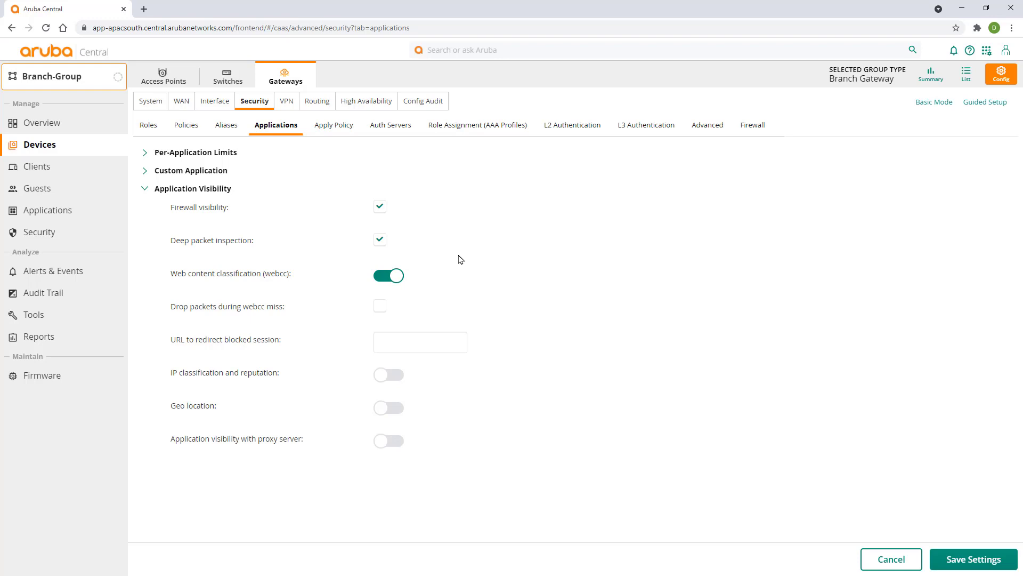
click(391, 375)
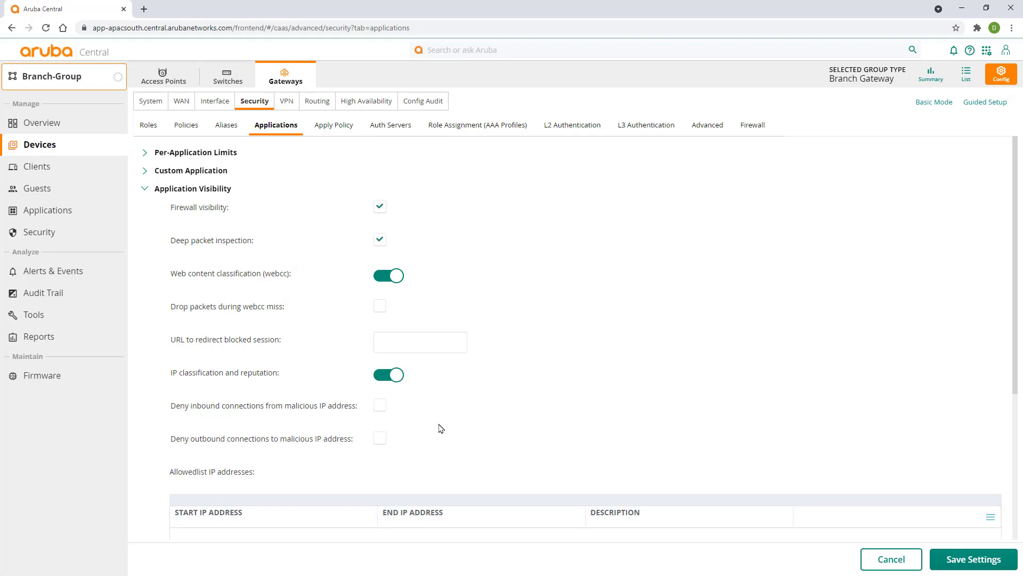
scroll(440, 428, down, 4)
click(396, 453)
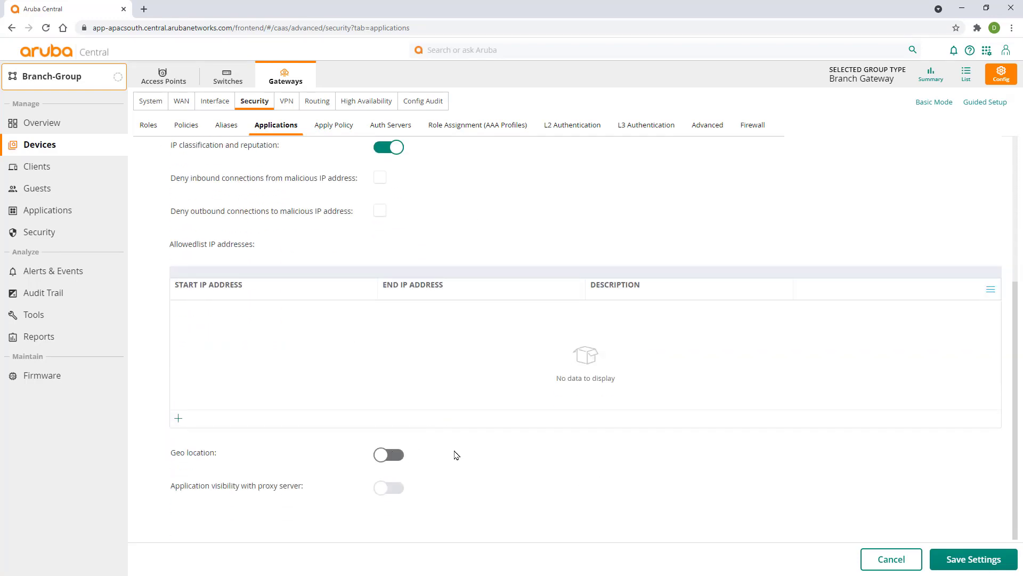
Save the Application Visibility settings, accepting the reboot and auto-reload warnings.
click(961, 559)
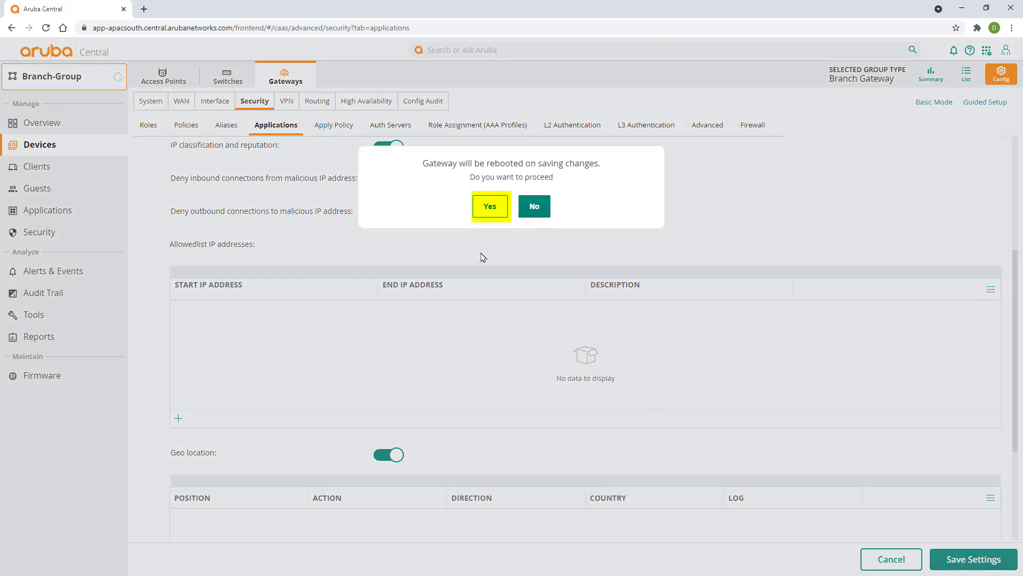
click(489, 207)
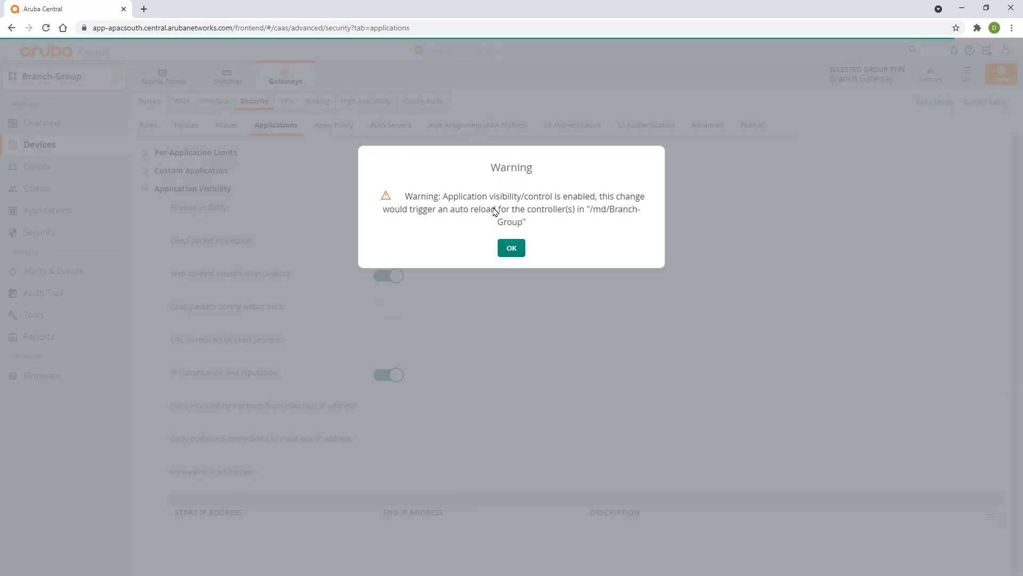
click(511, 252)
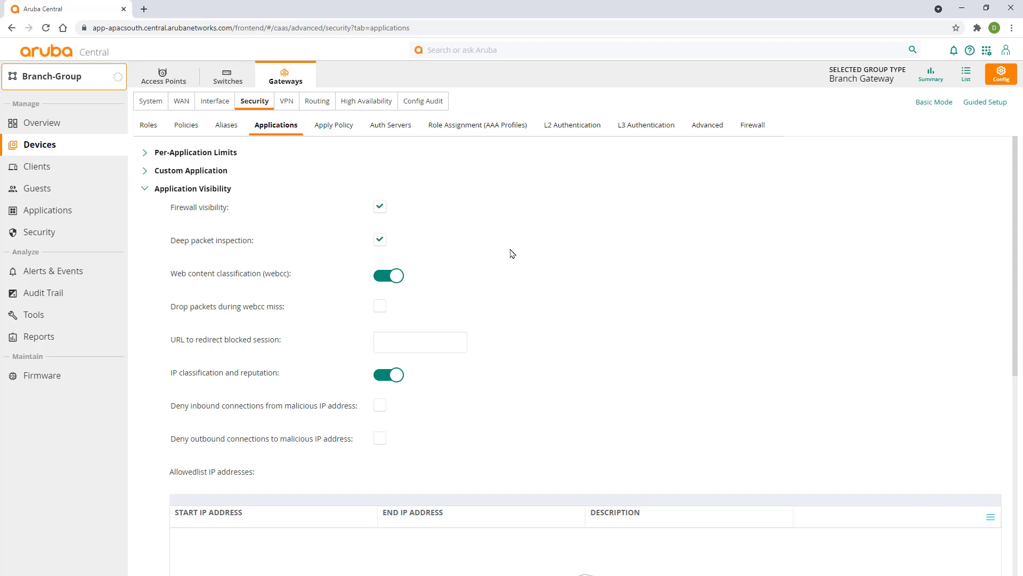
click(197, 128)
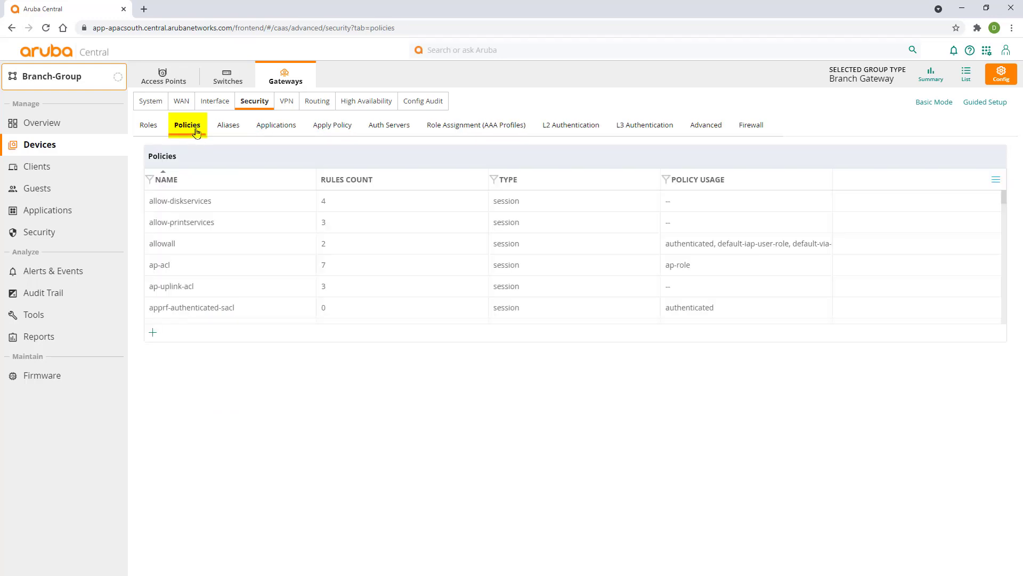
Create a new session policy named guest-policy.
click(153, 334)
click(341, 168)
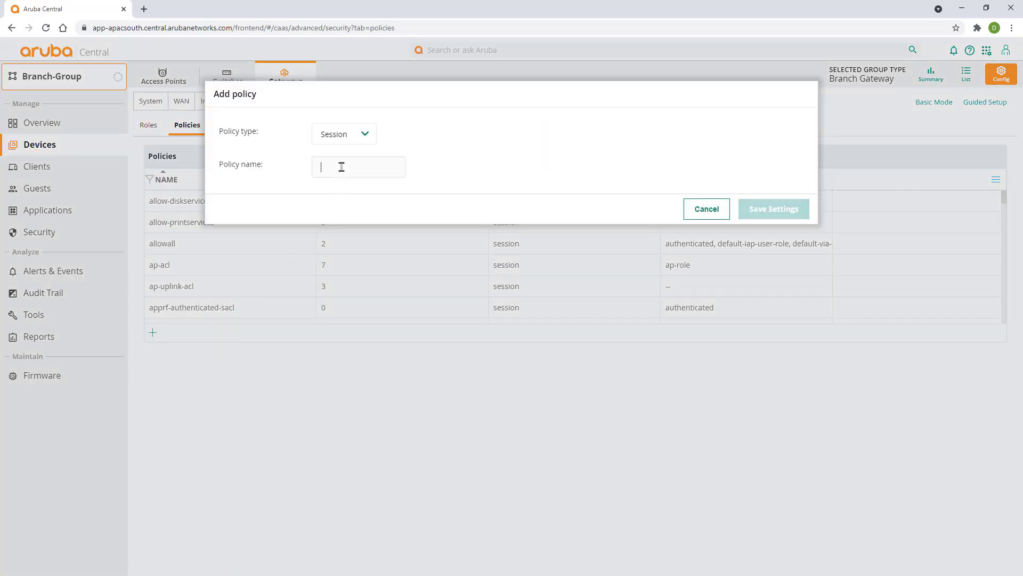
text(guest-policy)
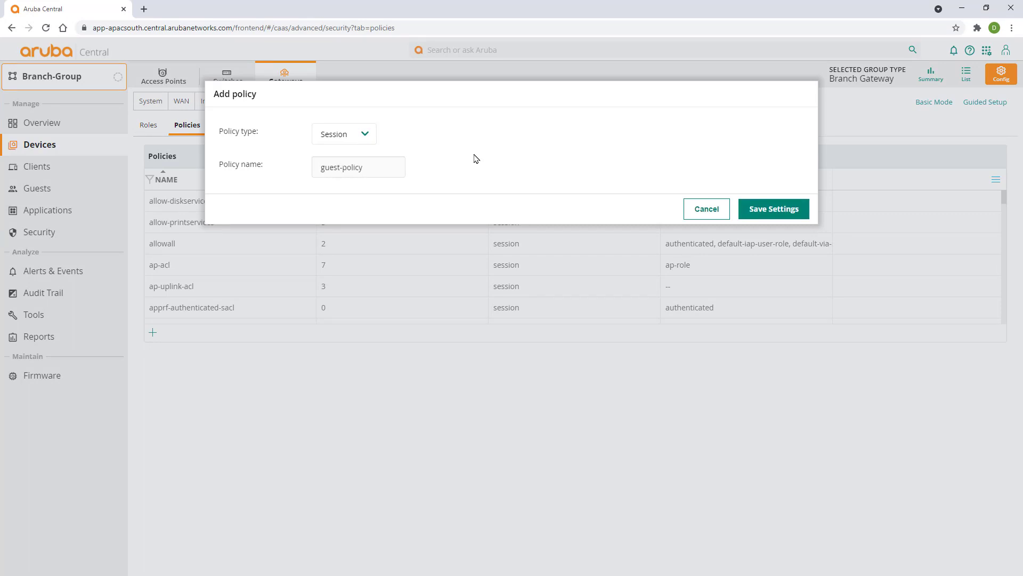
click(767, 212)
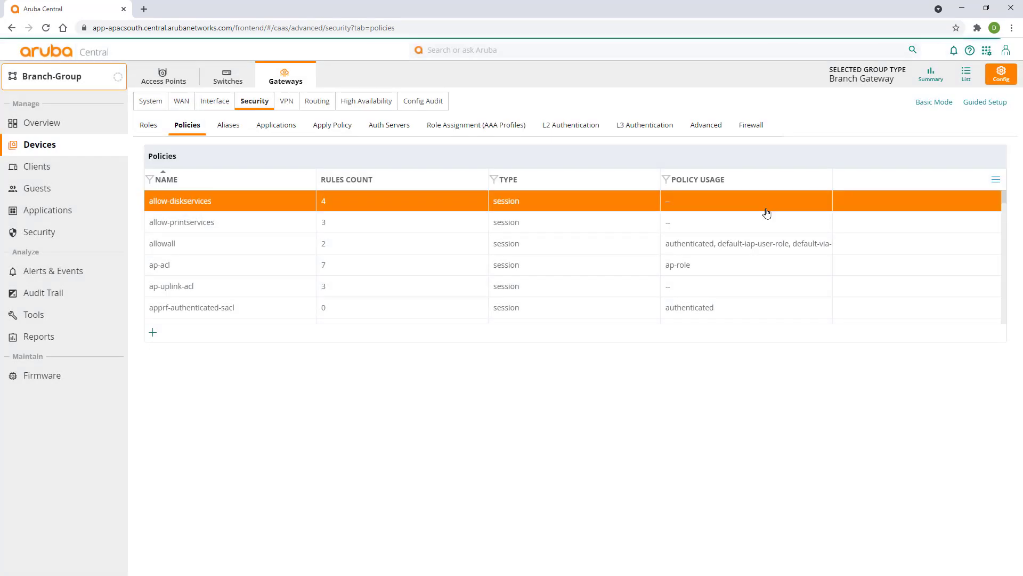
scroll(306, 293, down, 5)
scroll(288, 288, down, 1)
Add a guest-policy rule denying traffic to network 10.0.0.0 255.0.0.0.
click(272, 279)
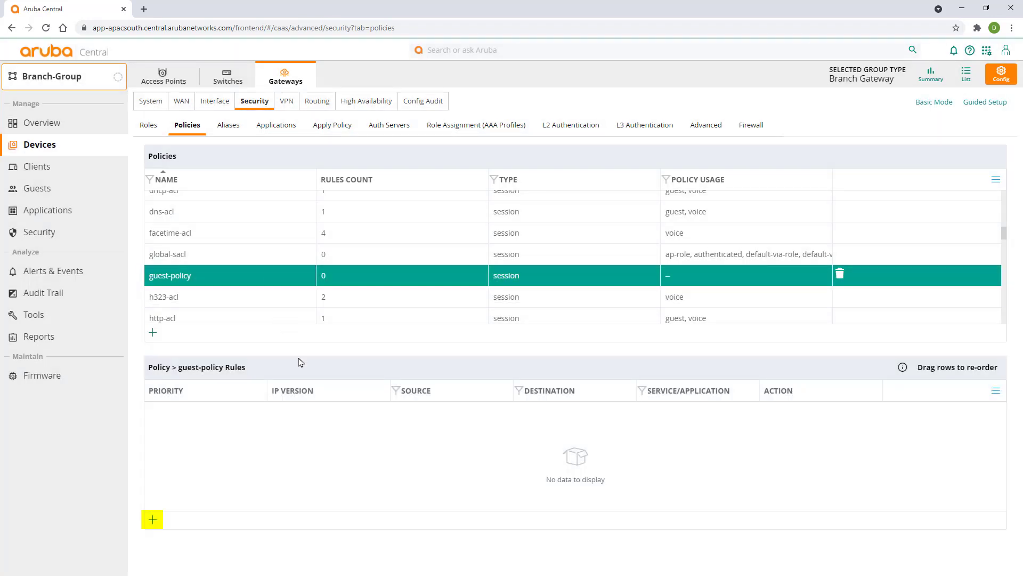
click(153, 520)
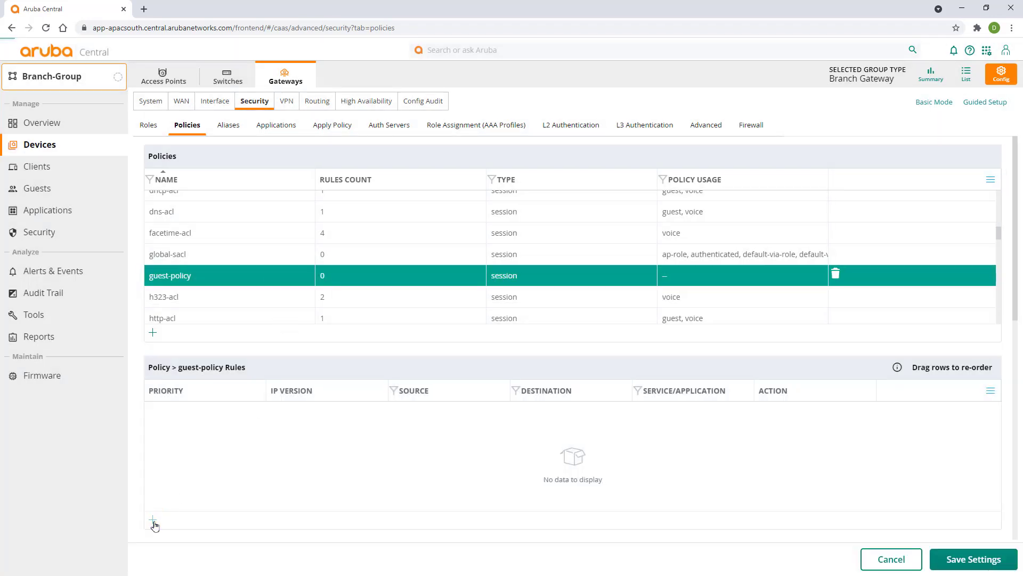
scroll(212, 513, down, 2)
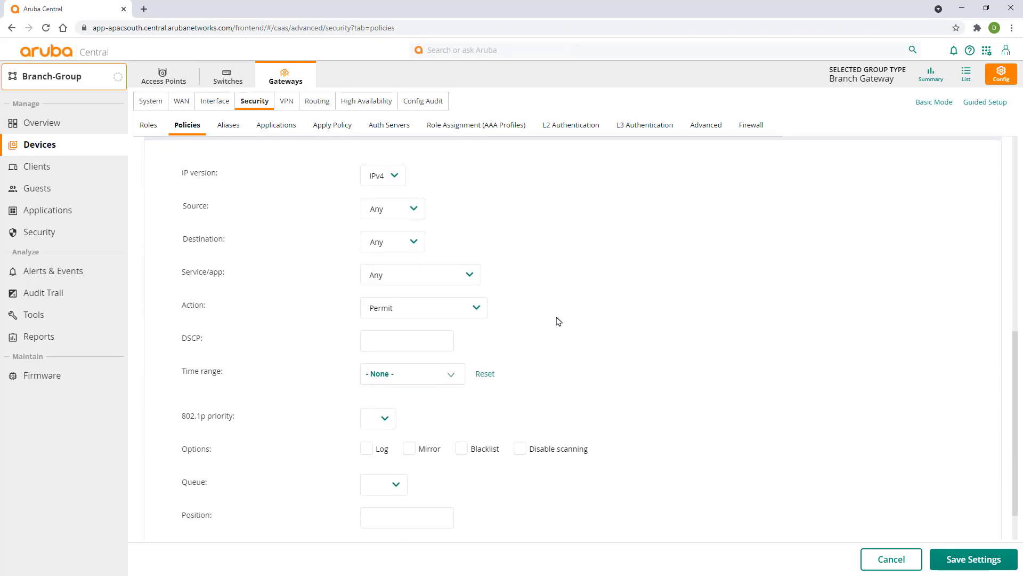
click(419, 244)
click(395, 275)
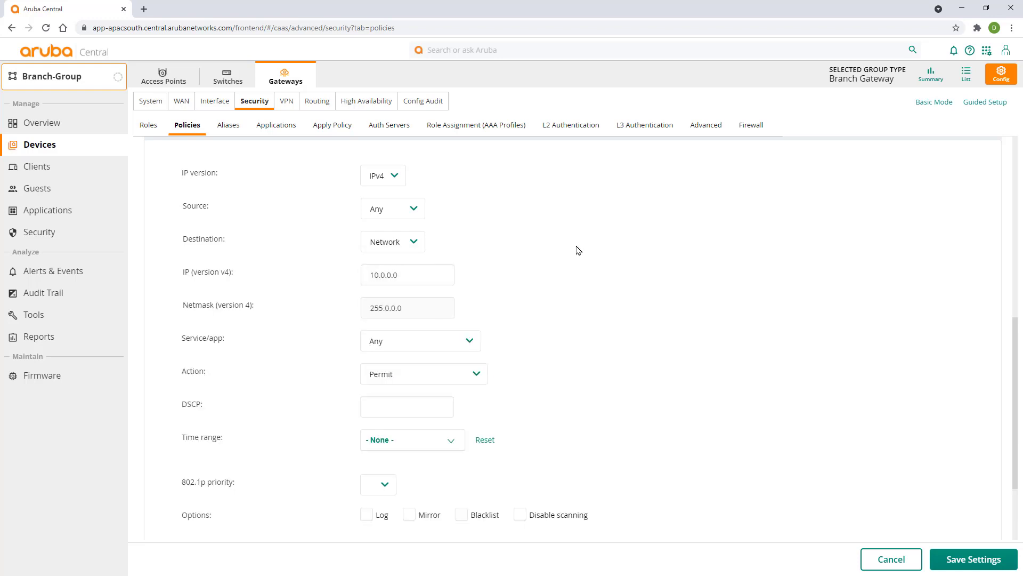
click(424, 375)
click(400, 395)
click(969, 559)
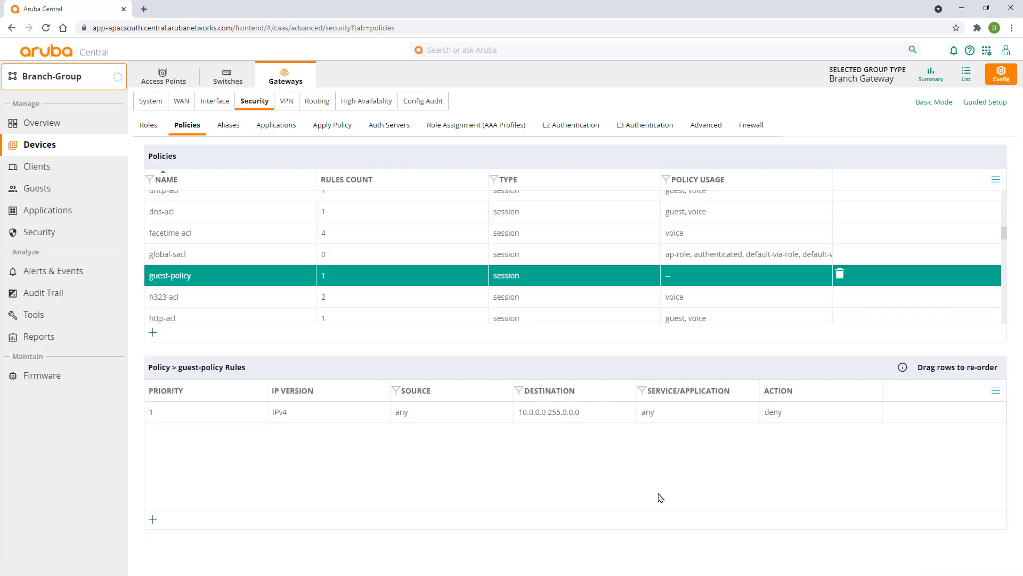
Add a rule denying high-risk web reputation traffic, then a rule permitting any traffic.
click(151, 520)
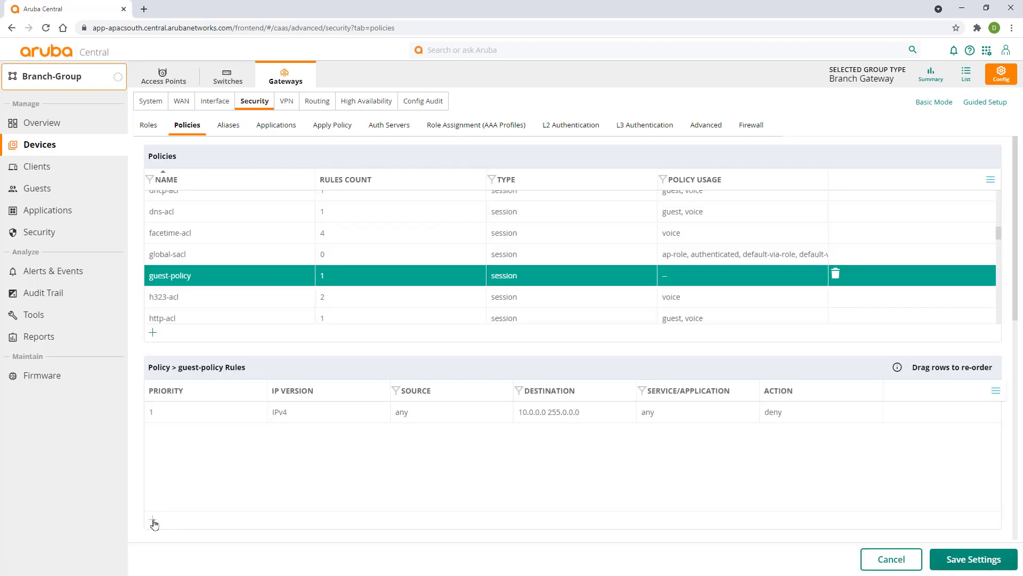
scroll(187, 528, down, 1)
click(476, 277)
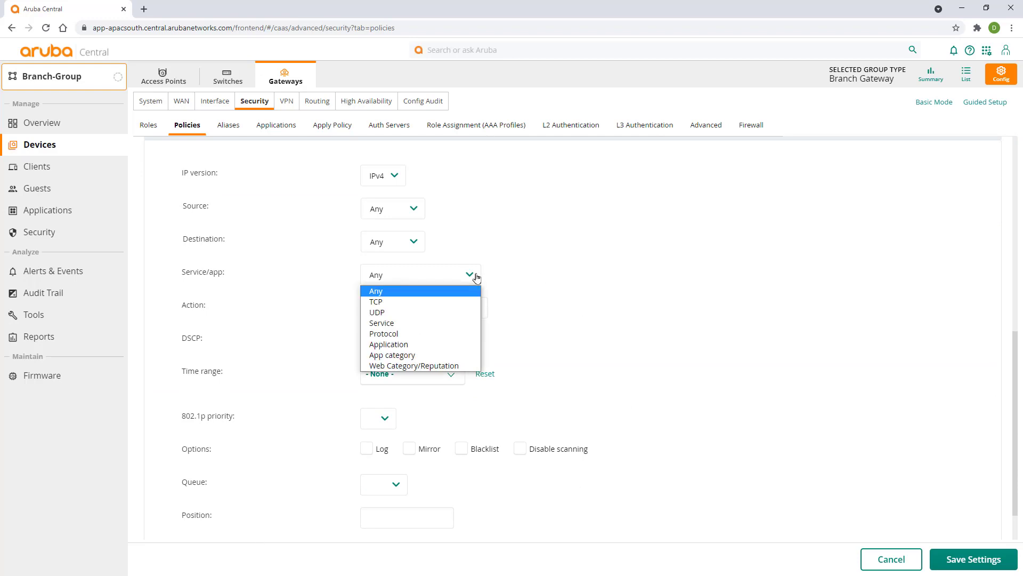
click(462, 365)
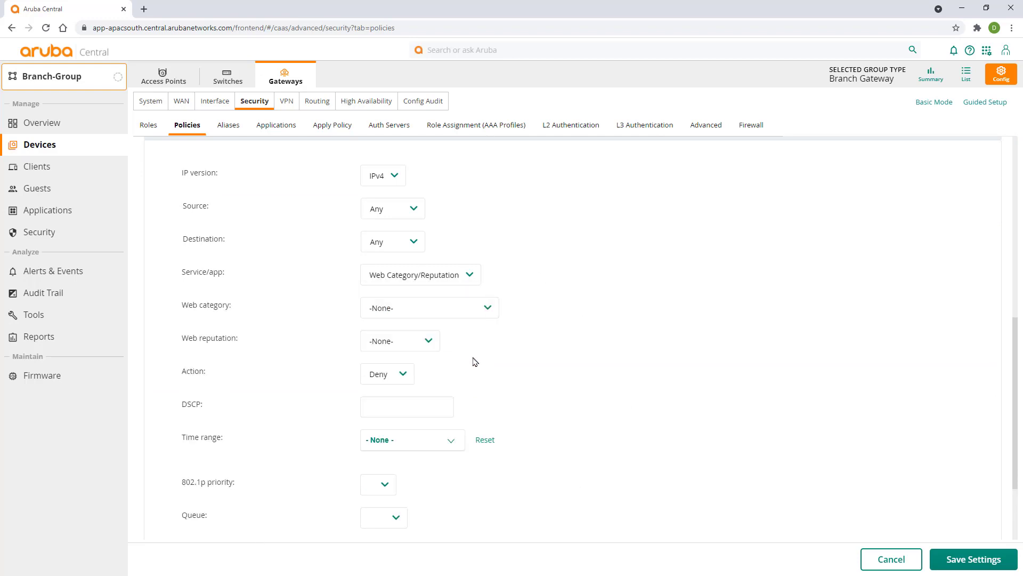
click(435, 343)
click(414, 368)
click(951, 554)
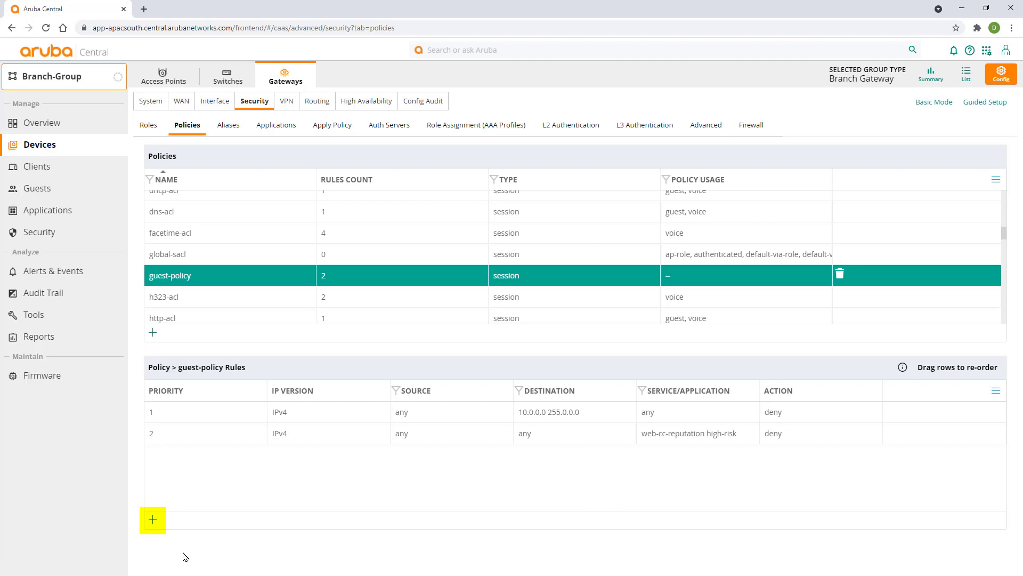
click(153, 519)
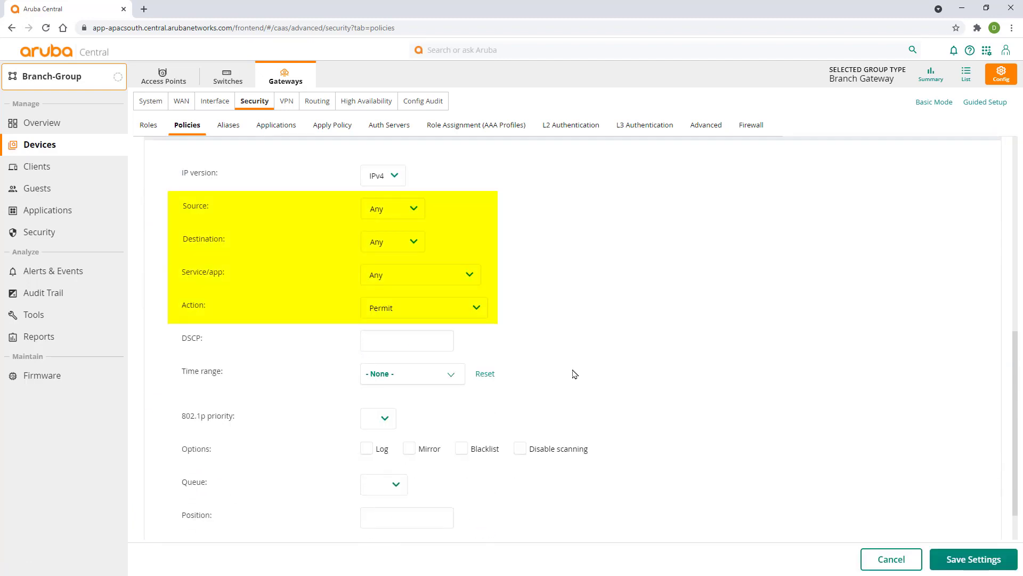
click(960, 559)
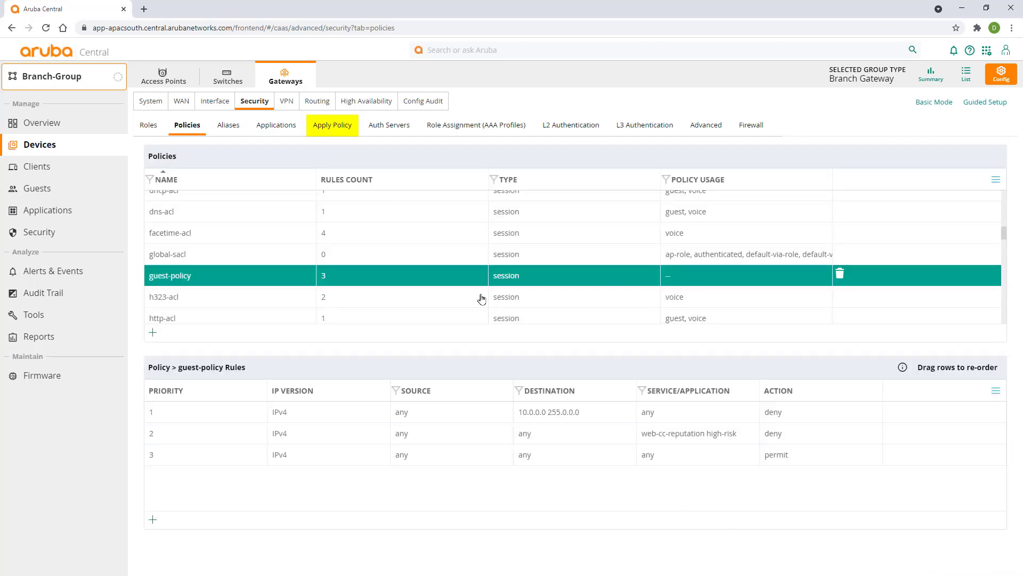
On port GE-0/0/0, add trusted VLAN 99 with guest-policy applied and save it.
click(346, 129)
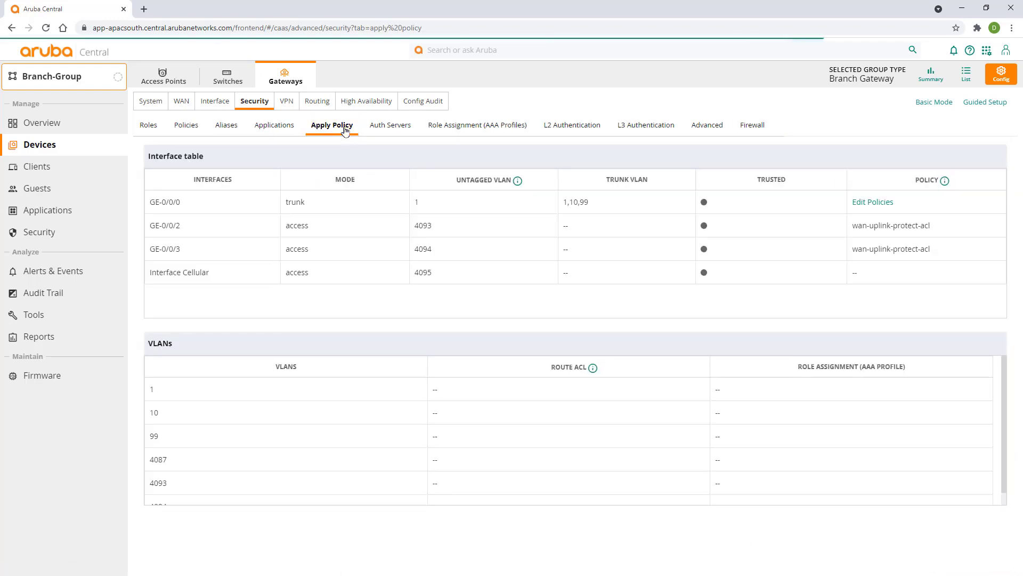
click(238, 204)
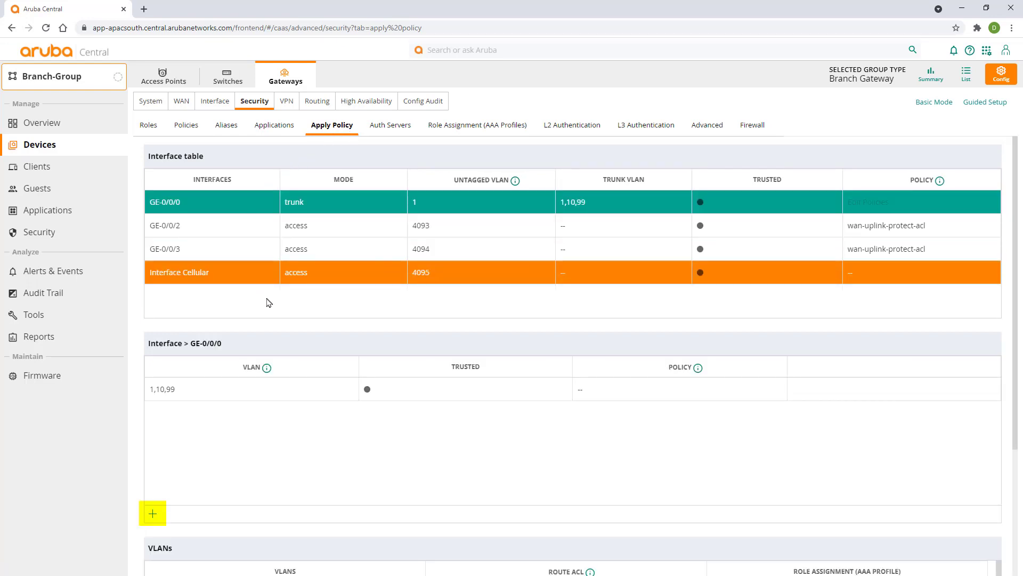
click(153, 514)
text(99)
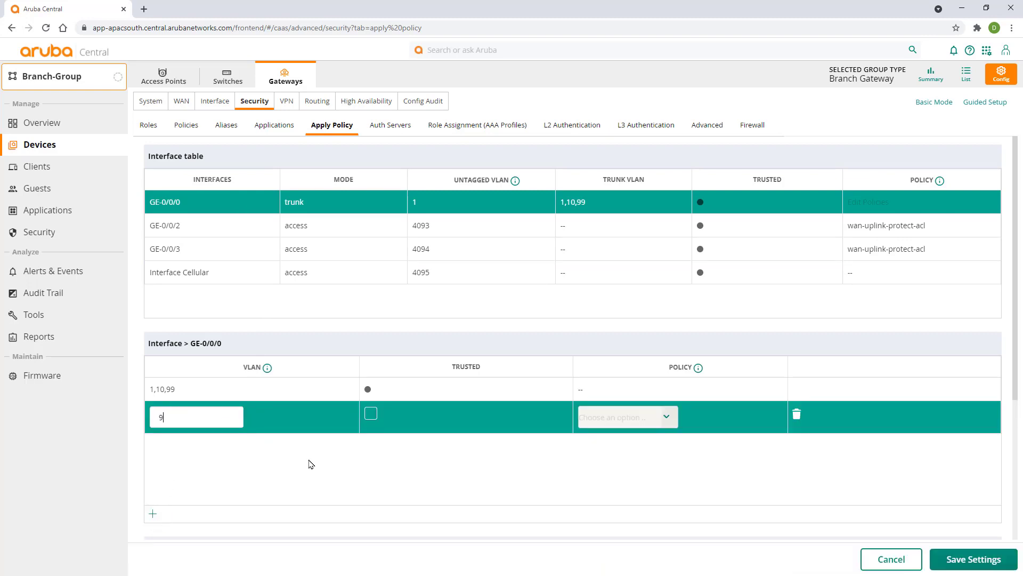
click(371, 414)
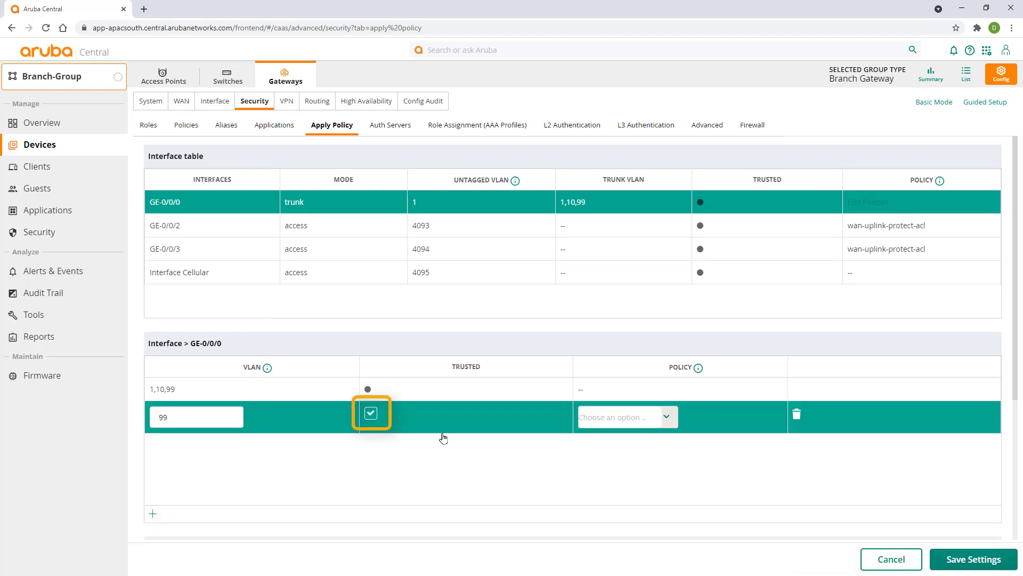
click(669, 421)
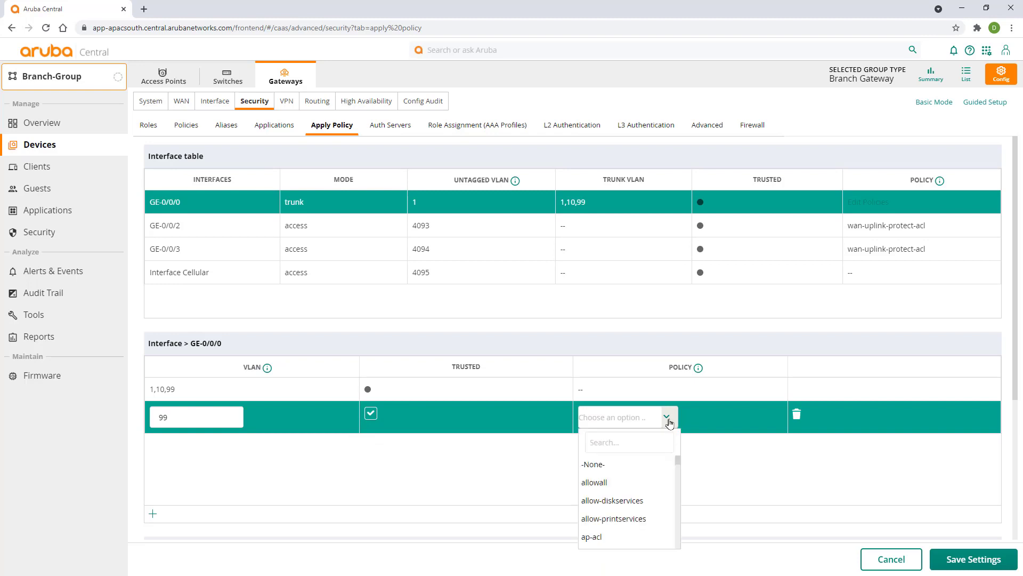
text(gu)
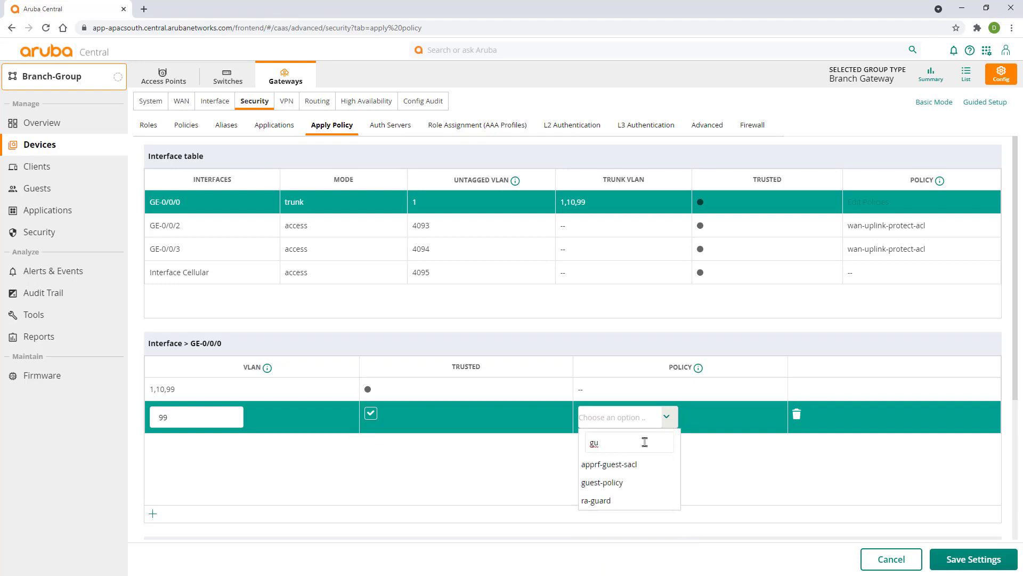
click(666, 485)
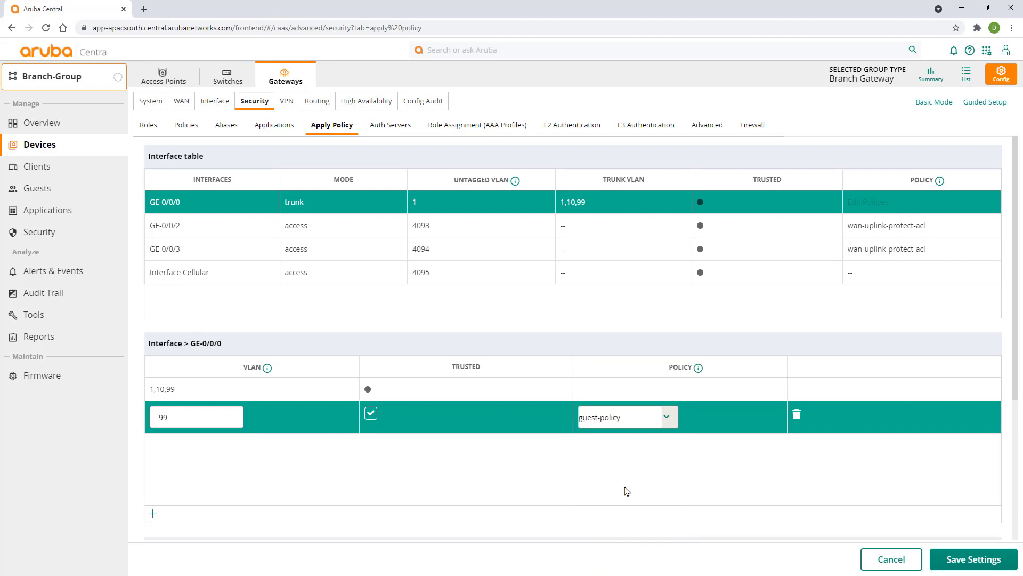
click(966, 561)
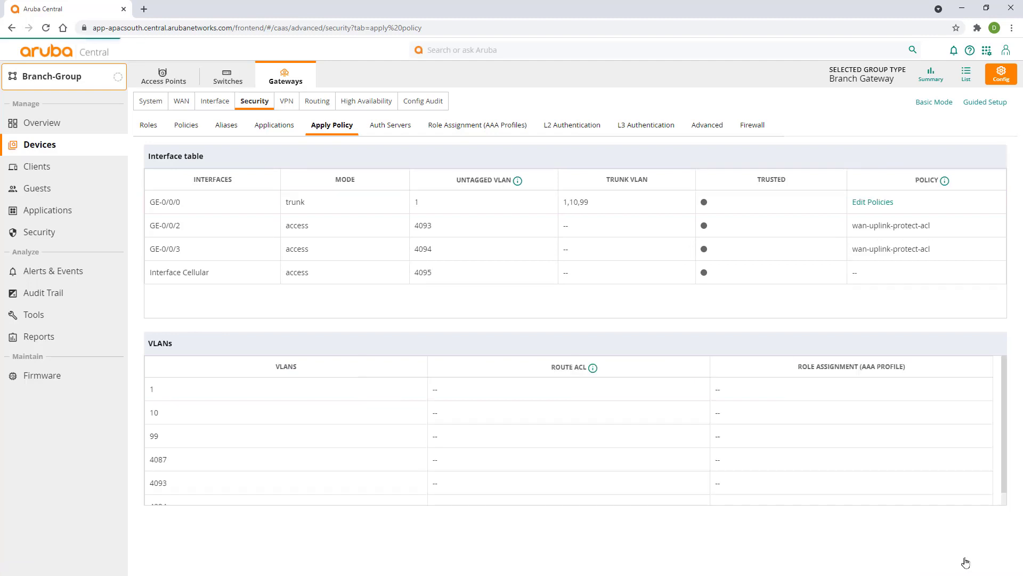
click(191, 202)
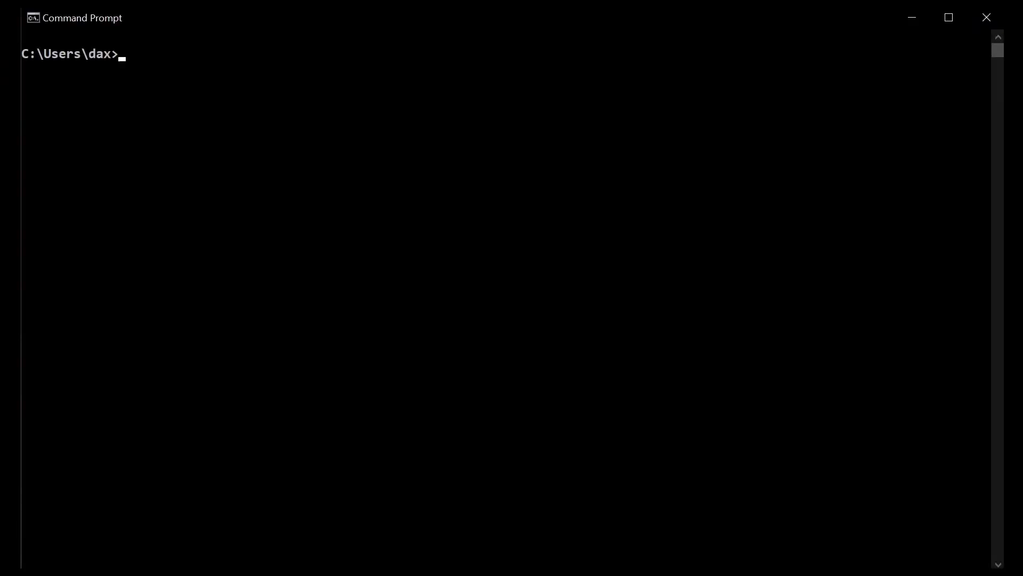
Run ipconfig and confirm a ping to 10.1.10.1 now times out.
text(ipconfig)
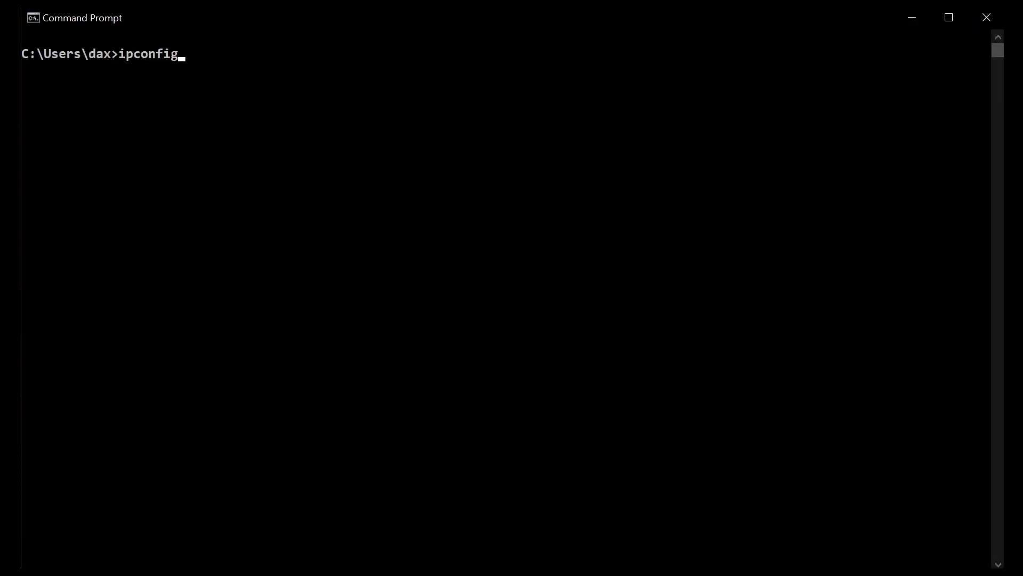
key(Return)
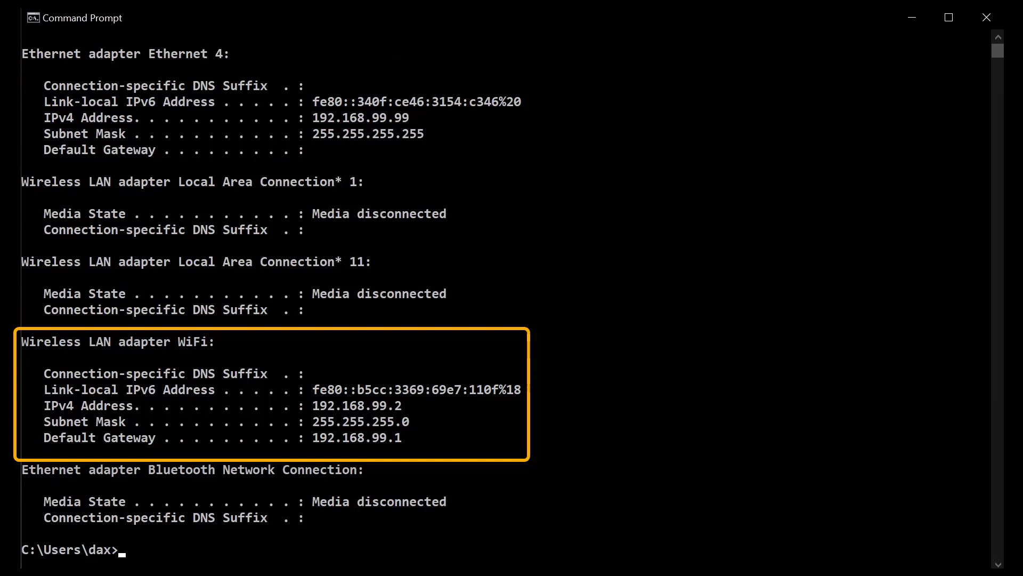
text(ping 10.1.)
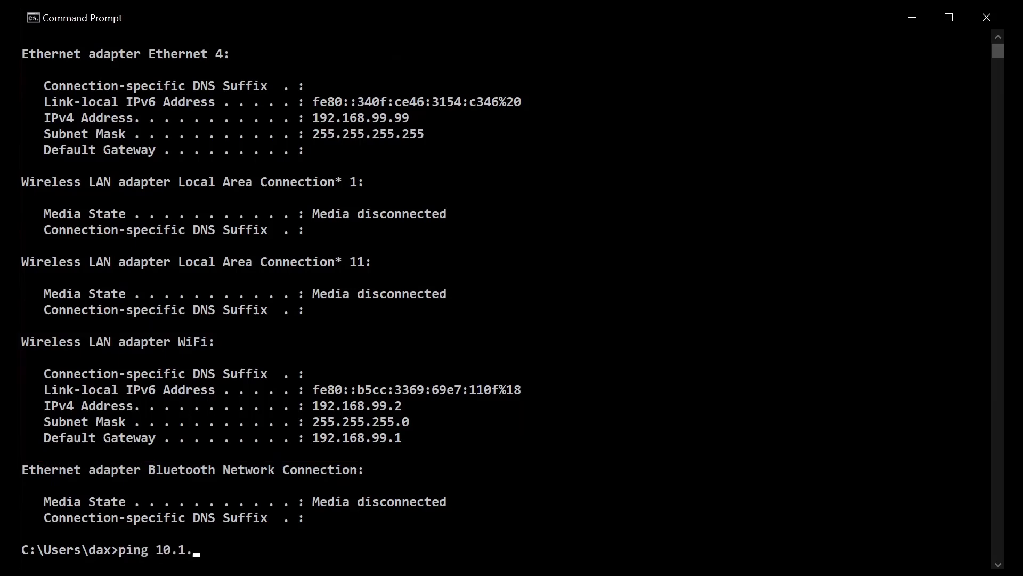
text(10.1)
key(Return)
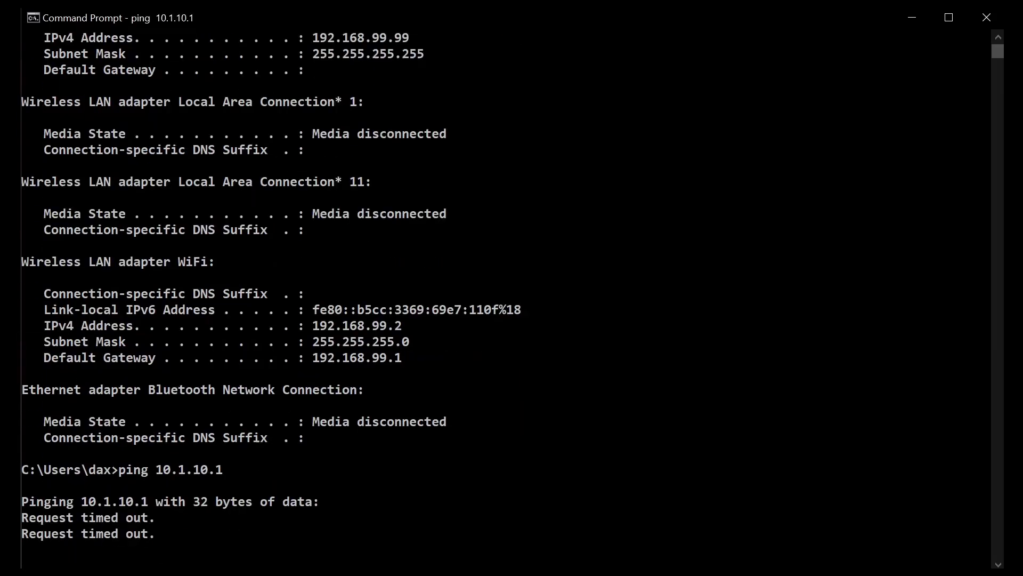
key(ctrl+c)
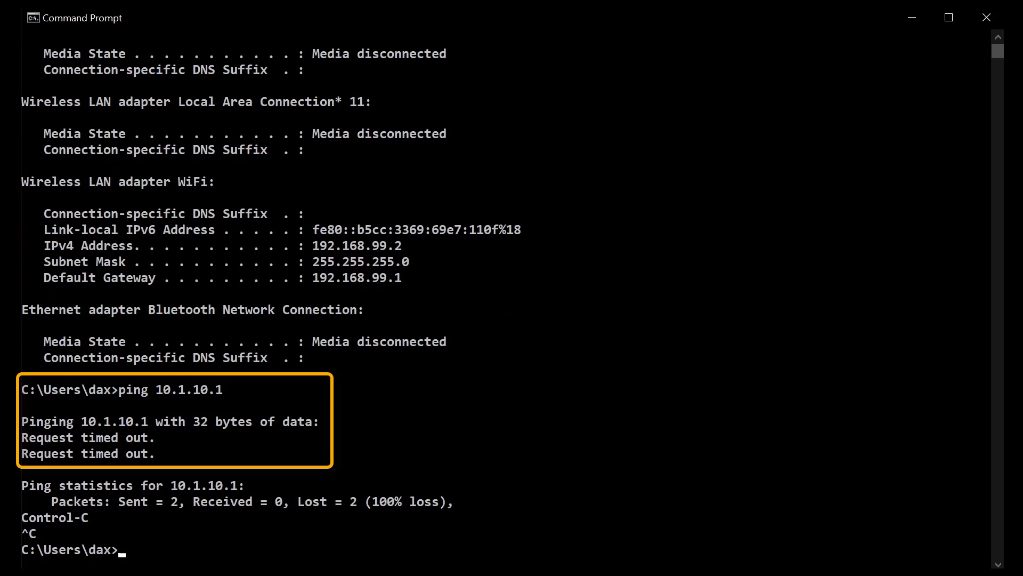
Ping google.com to confirm internet access still works.
text(ping google.com)
key(Return)
key(ctrl+c)
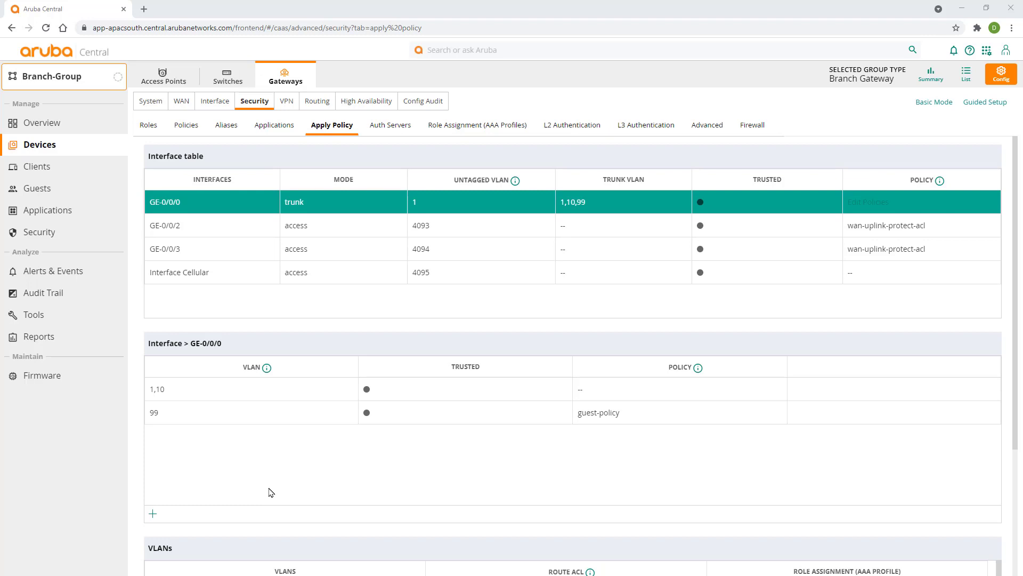
Create a new session policy named block-job-search.
click(180, 126)
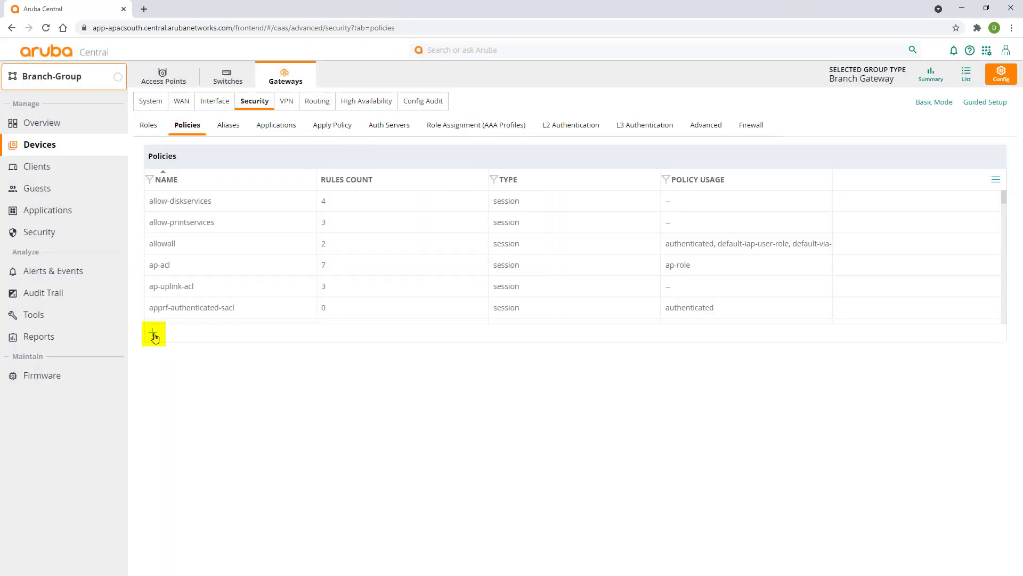
click(153, 333)
click(331, 169)
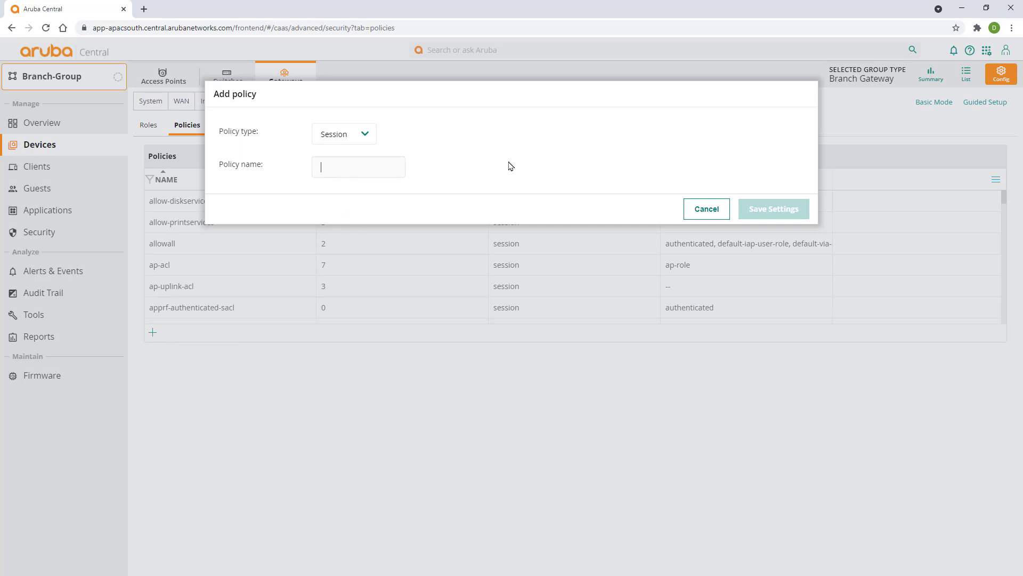
text(block-job-search)
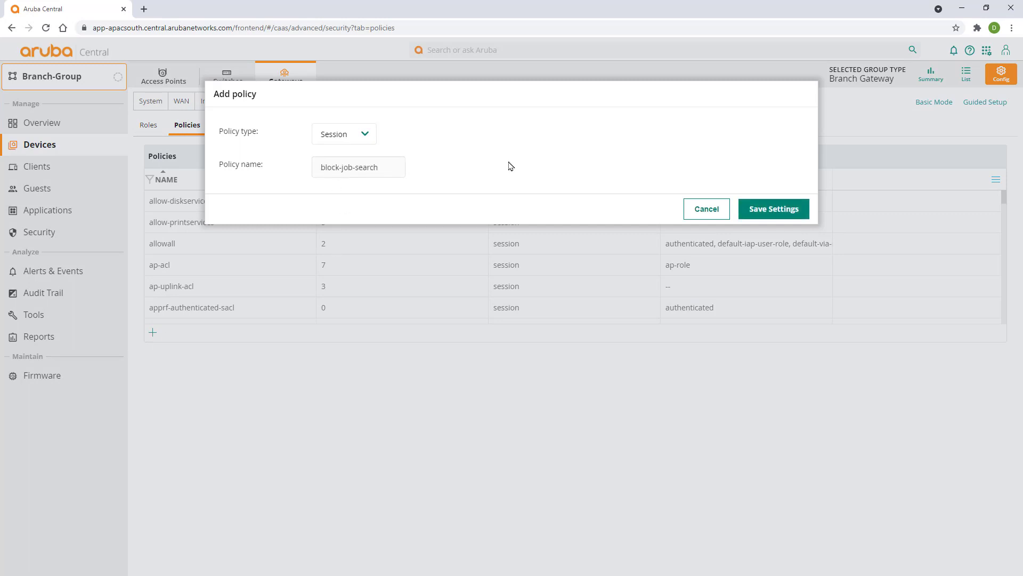
click(755, 210)
scroll(209, 313, down, 3)
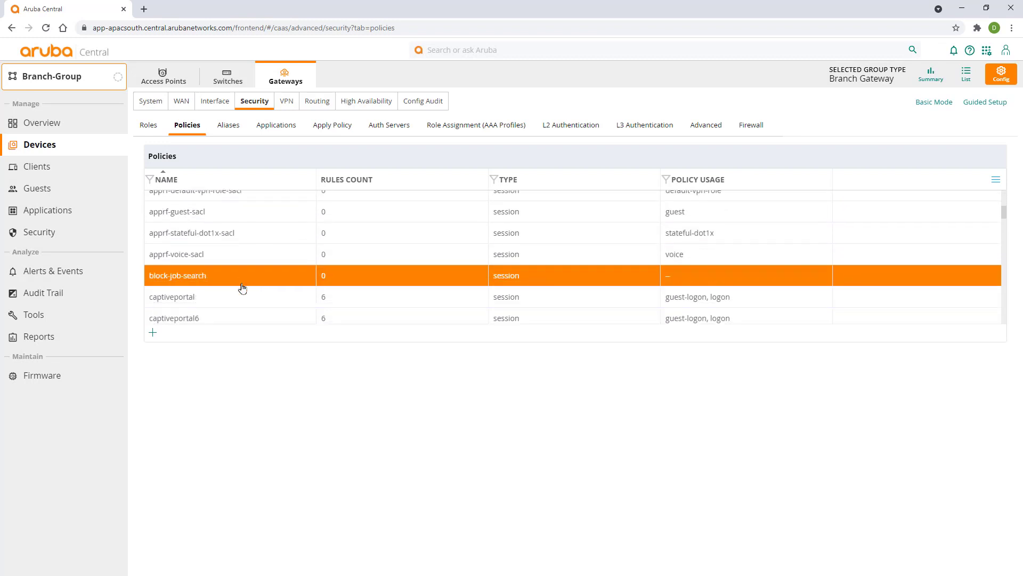
Add a block-job-search rule denying the job-search web category.
click(240, 278)
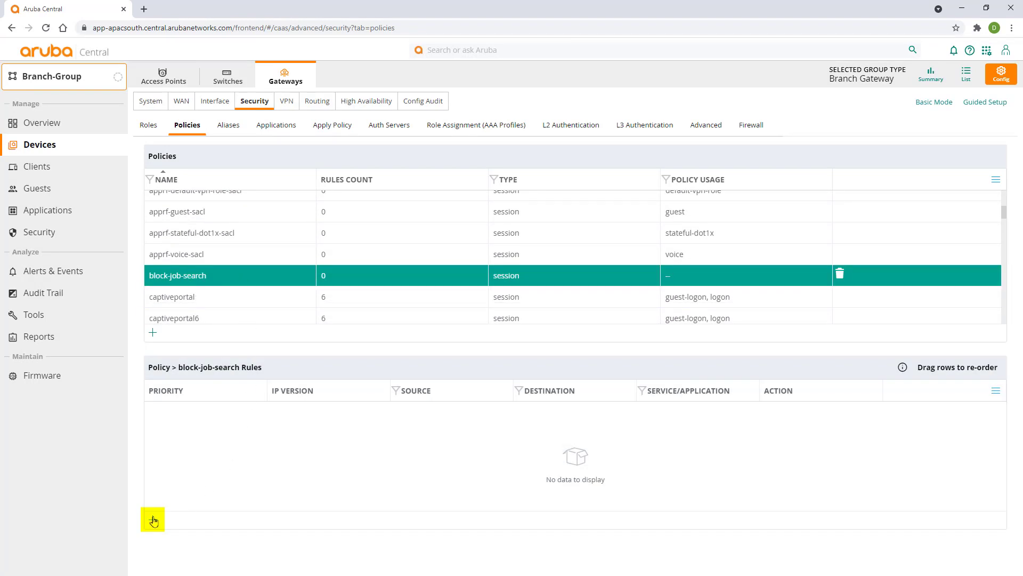
click(153, 519)
scroll(588, 380, down, 1)
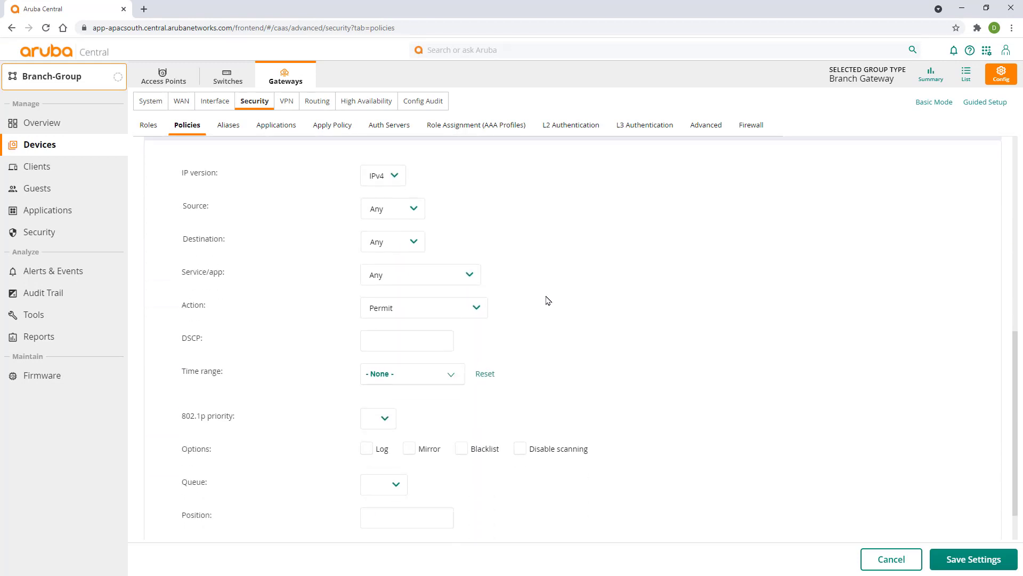
click(471, 274)
click(446, 364)
click(482, 313)
text(j)
key(Return)
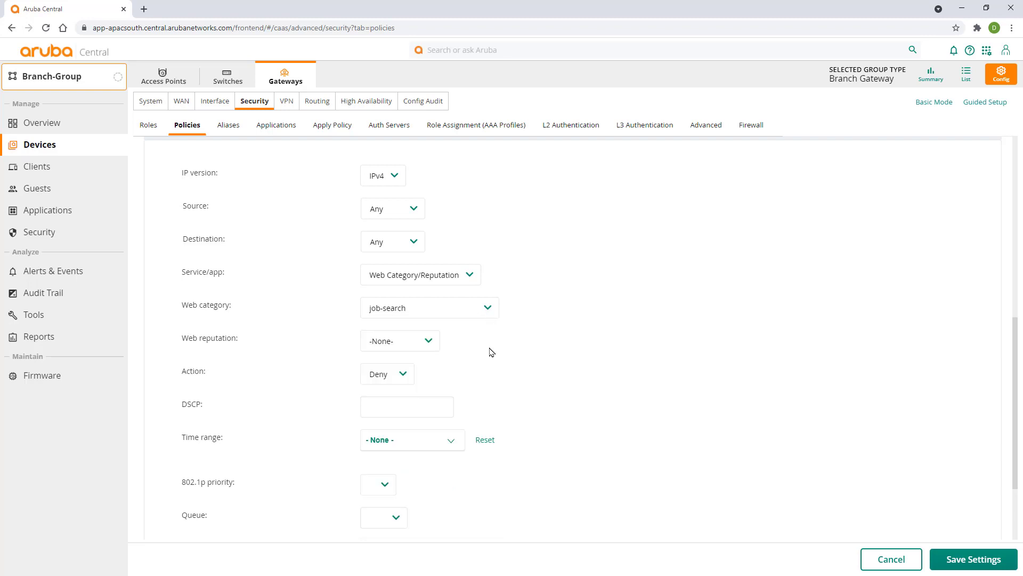
click(966, 558)
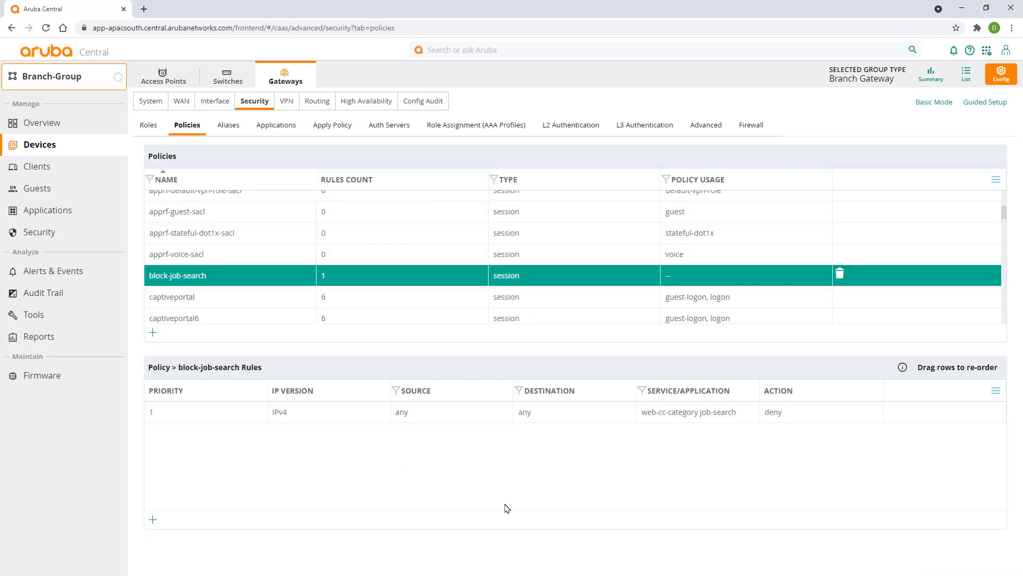
Create a new session policy named block-real-estate.
click(152, 332)
text(block-real-estate)
key(Return)
Add a block-real-estate rule denying the real-estate web category.
click(208, 302)
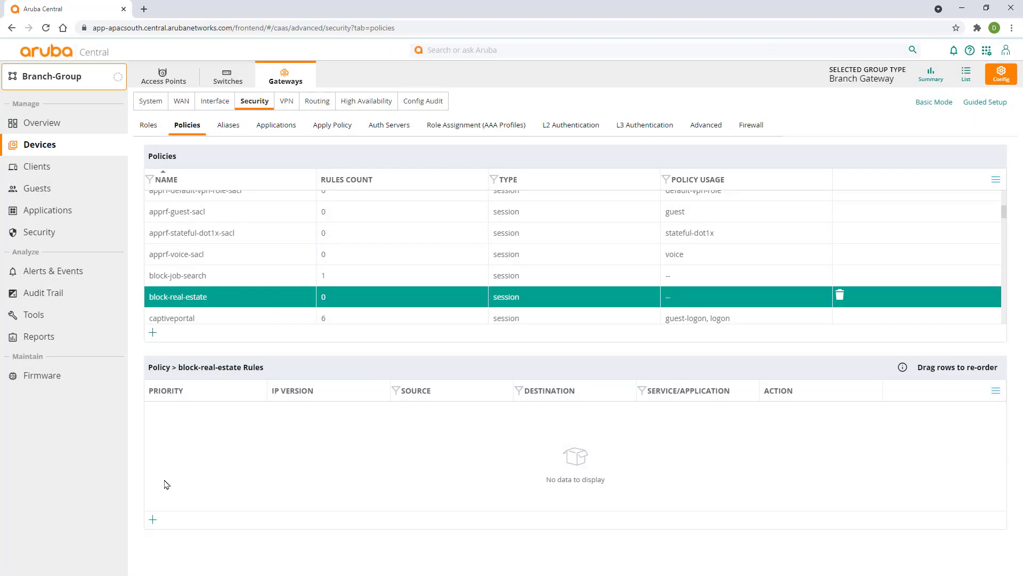
click(154, 522)
click(469, 275)
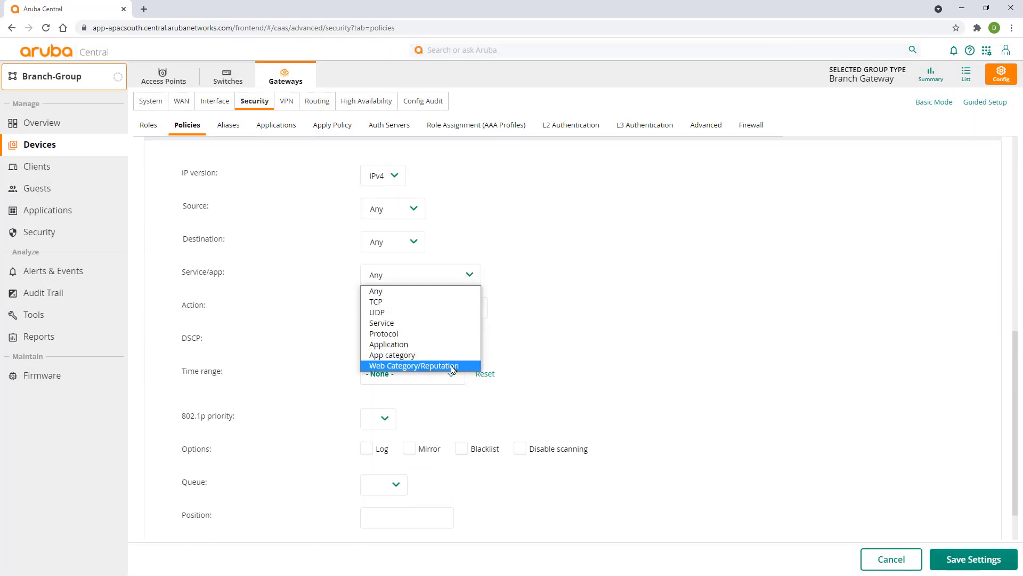
click(453, 369)
click(488, 308)
text(real)
key(Return)
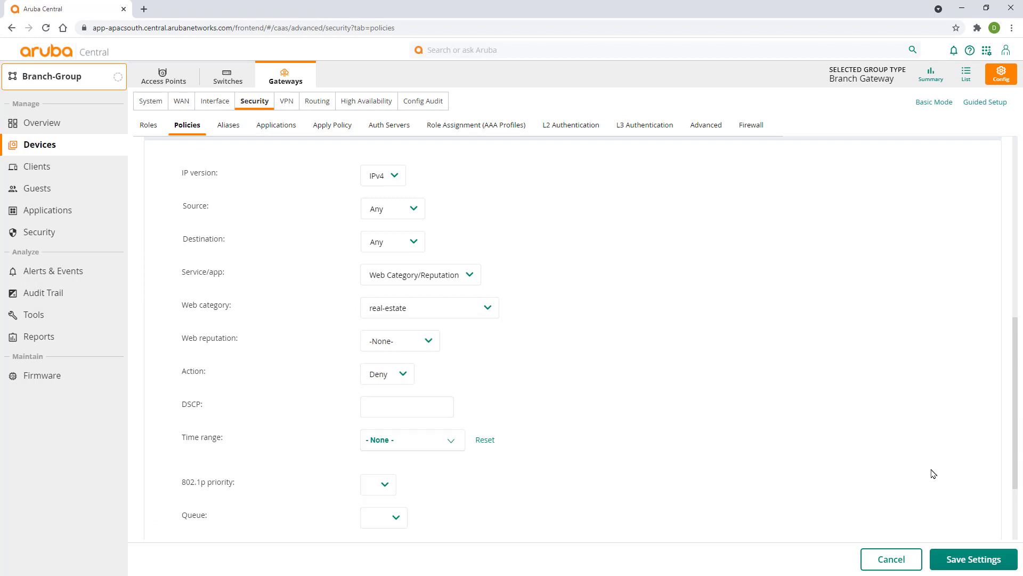
click(983, 562)
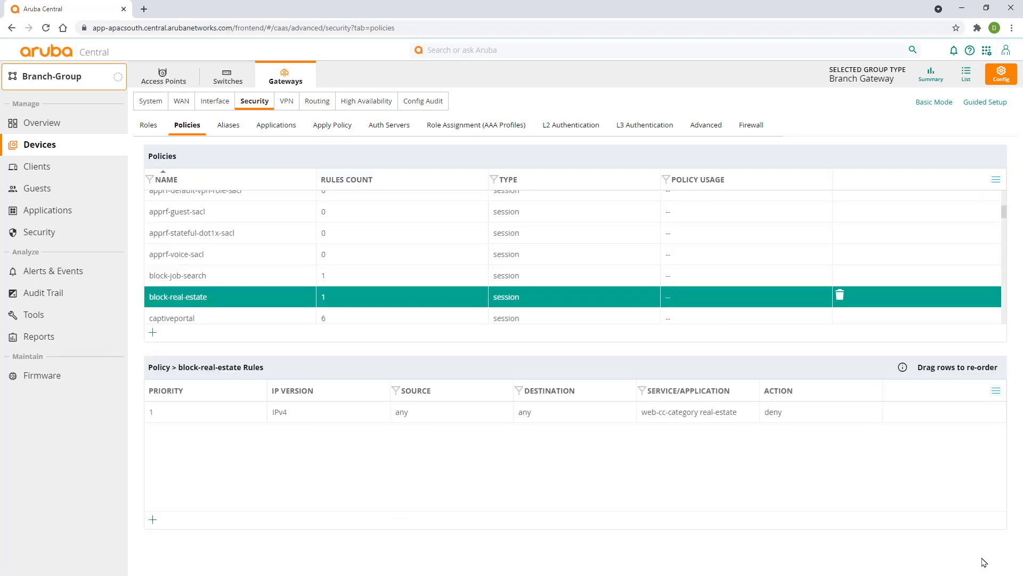
click(149, 125)
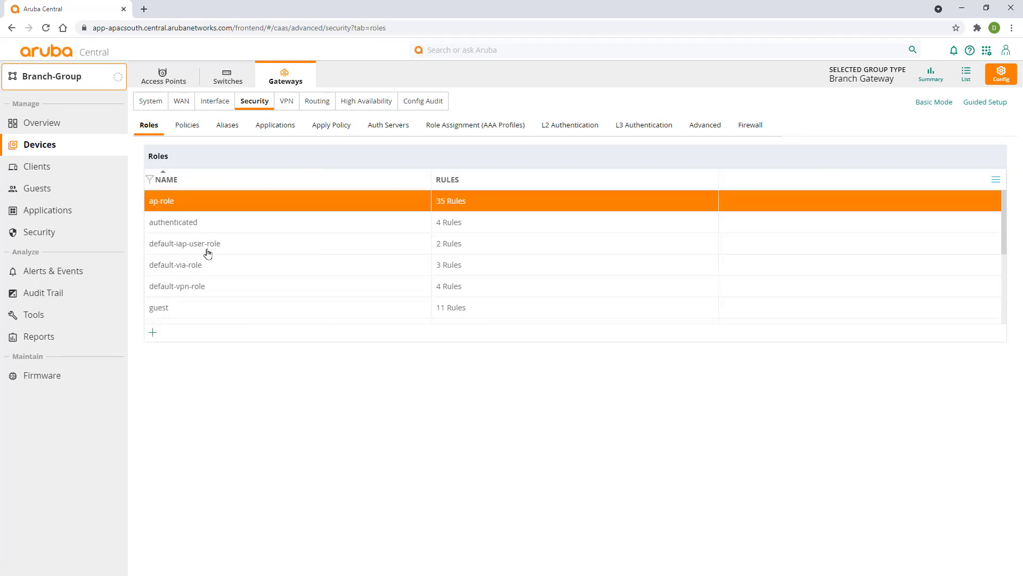
Create a new user role named employee.
click(154, 335)
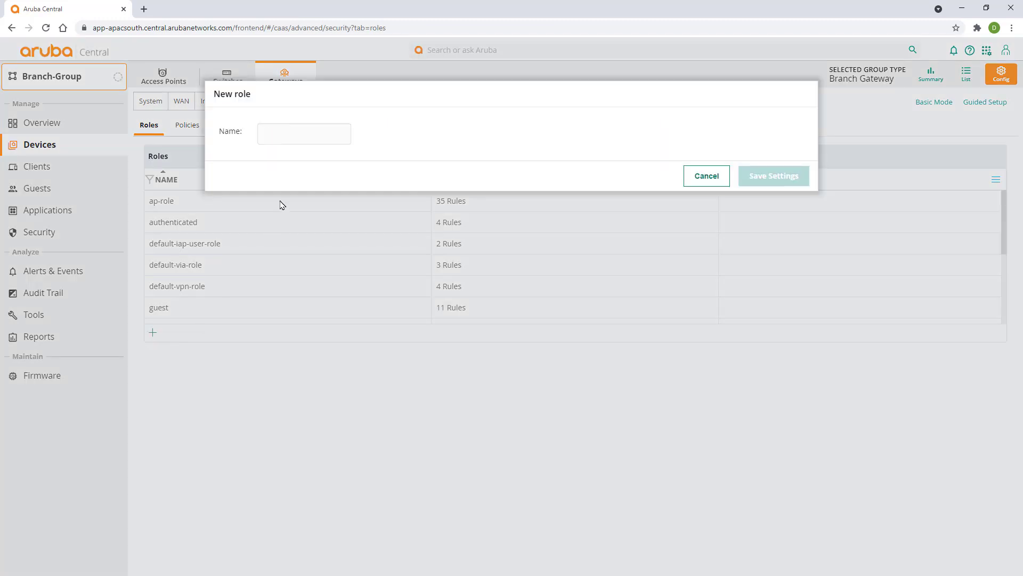
text(employee)
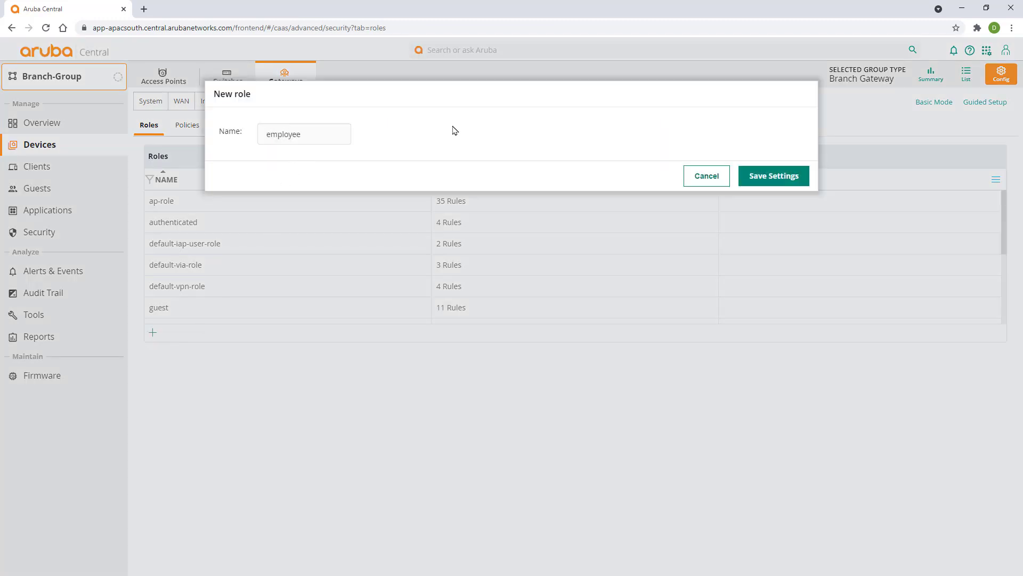
click(781, 176)
Attach the existing block-job-search and block-real-estate policies to the employee role.
click(264, 313)
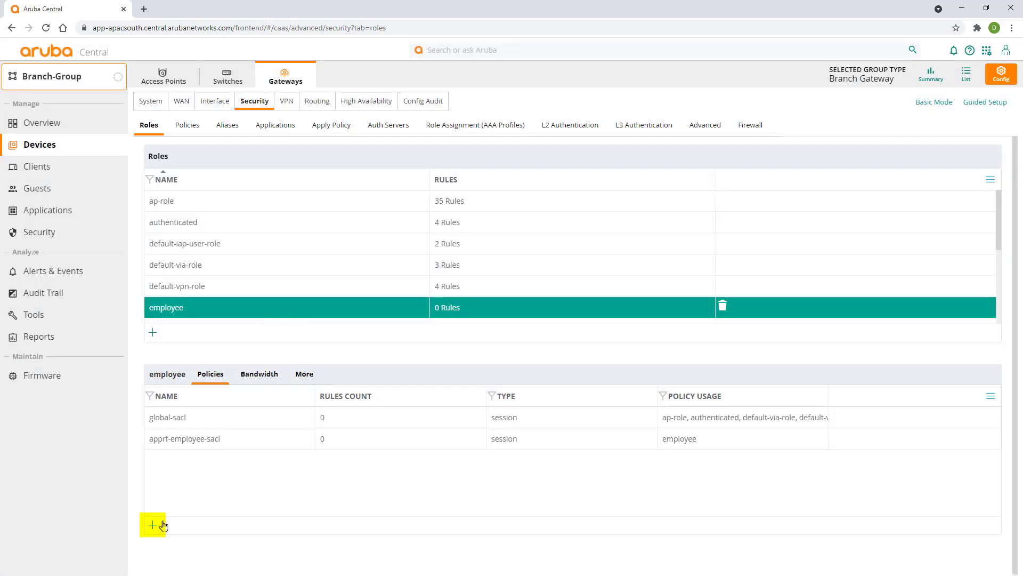
click(153, 525)
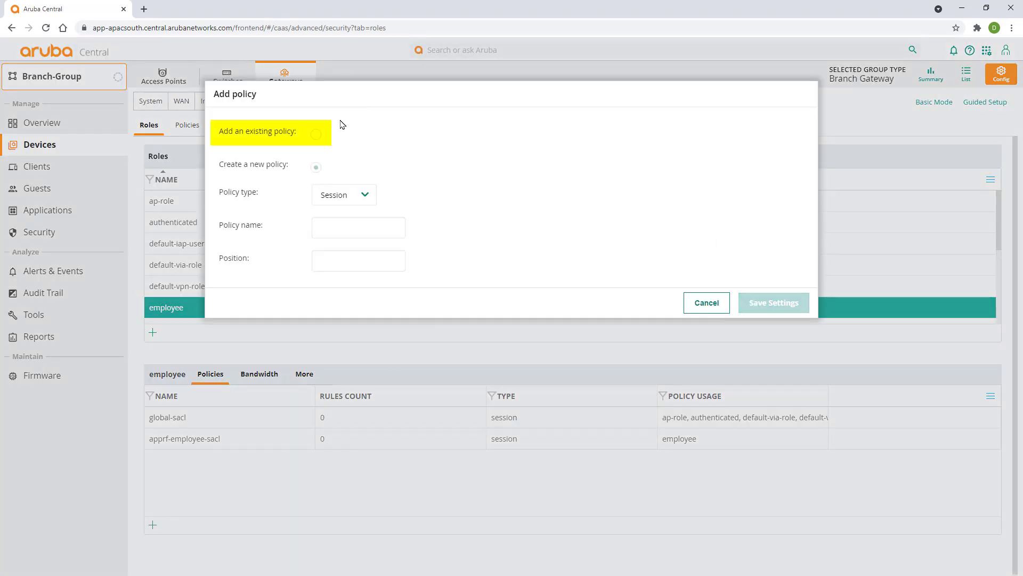
click(317, 135)
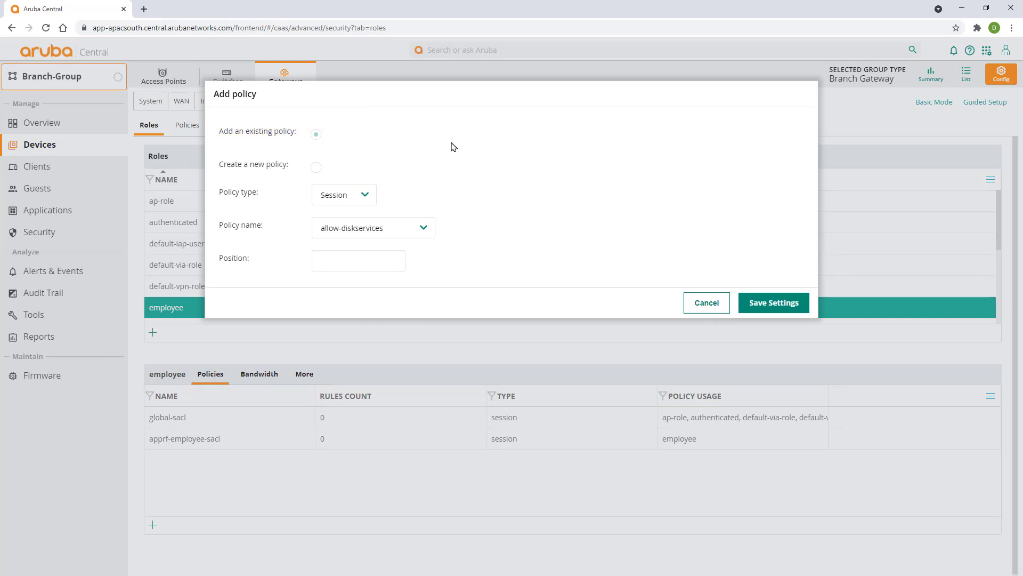
click(424, 227)
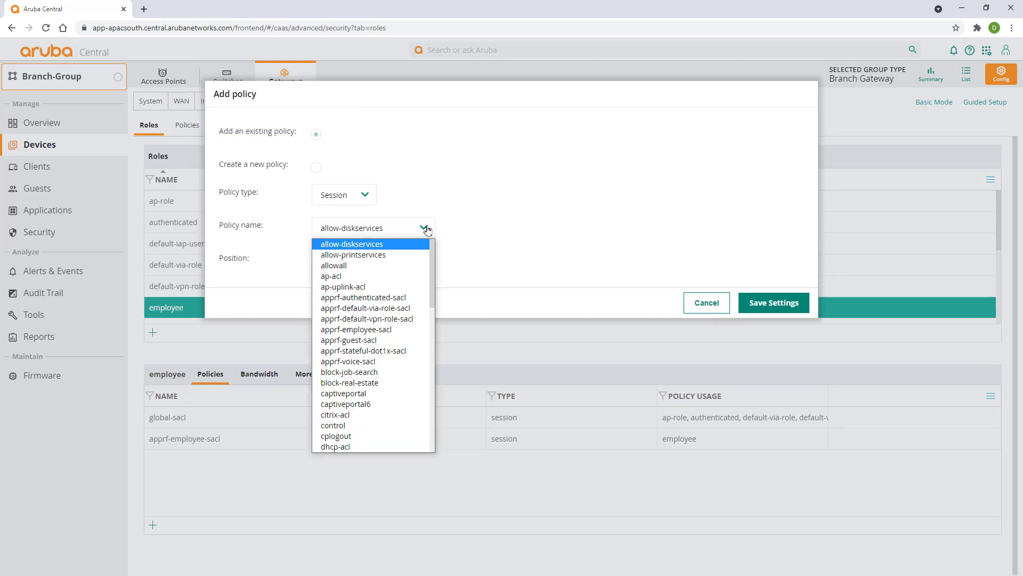
click(393, 372)
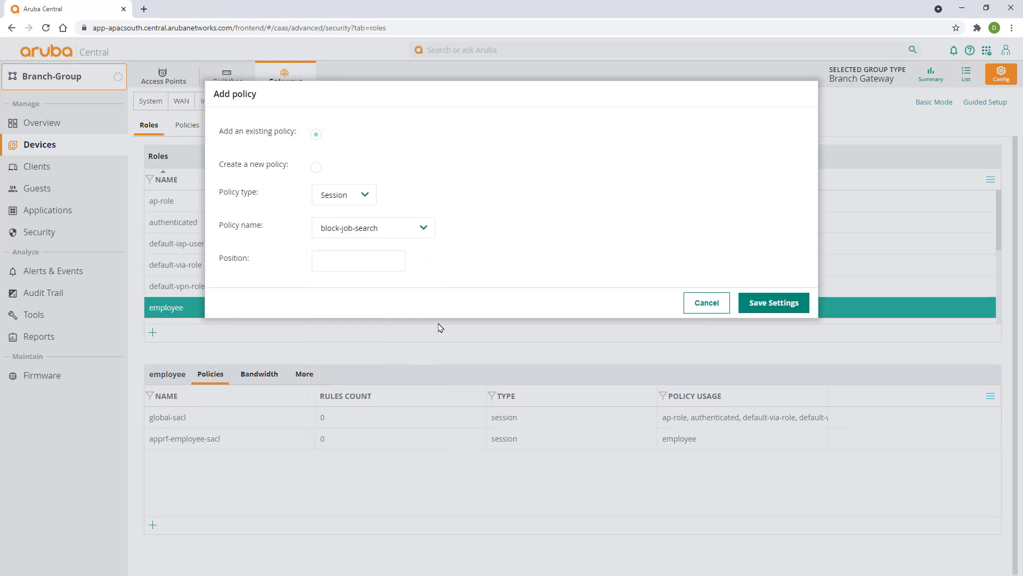
click(759, 304)
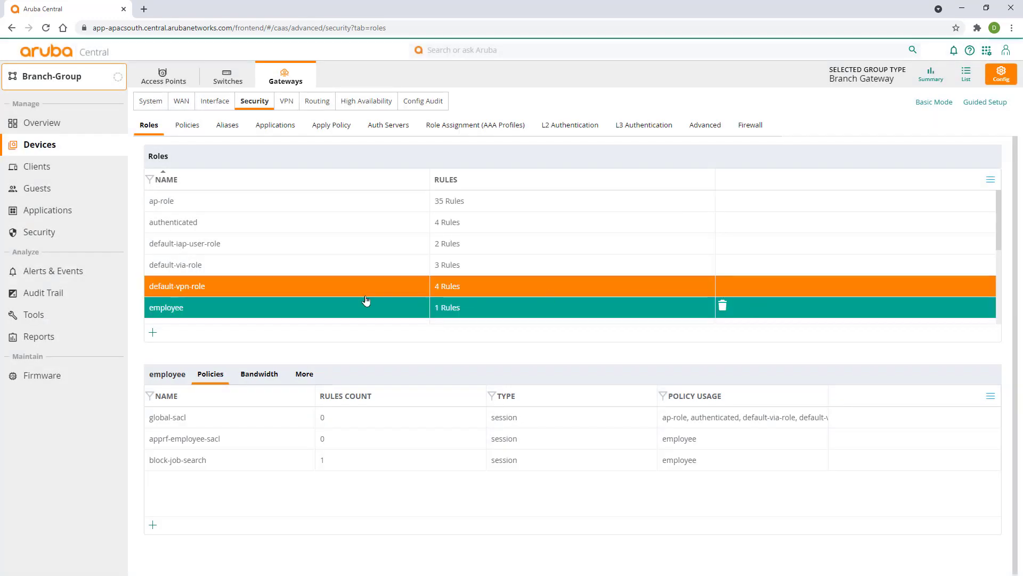
click(153, 524)
click(316, 134)
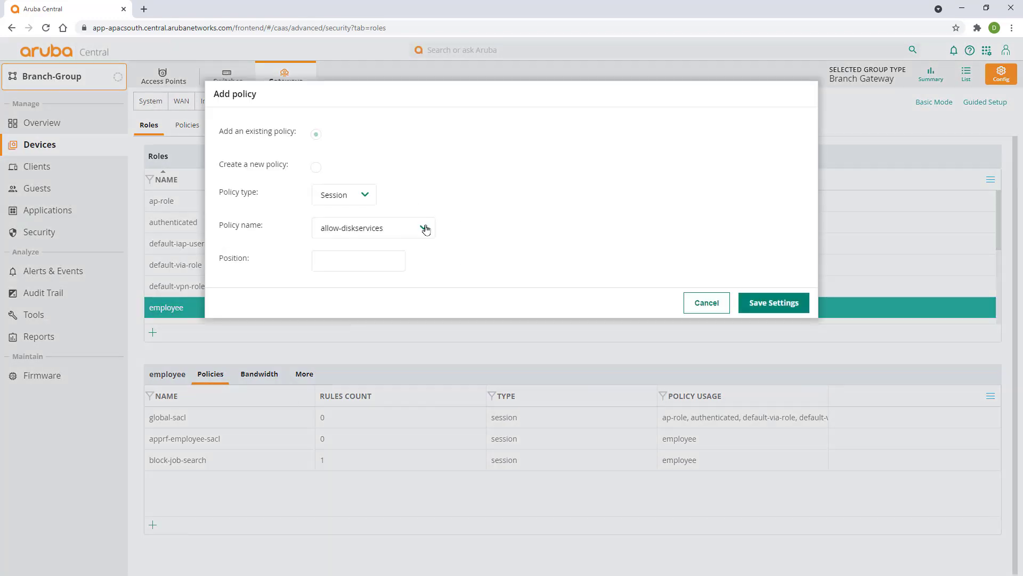
click(423, 228)
click(408, 376)
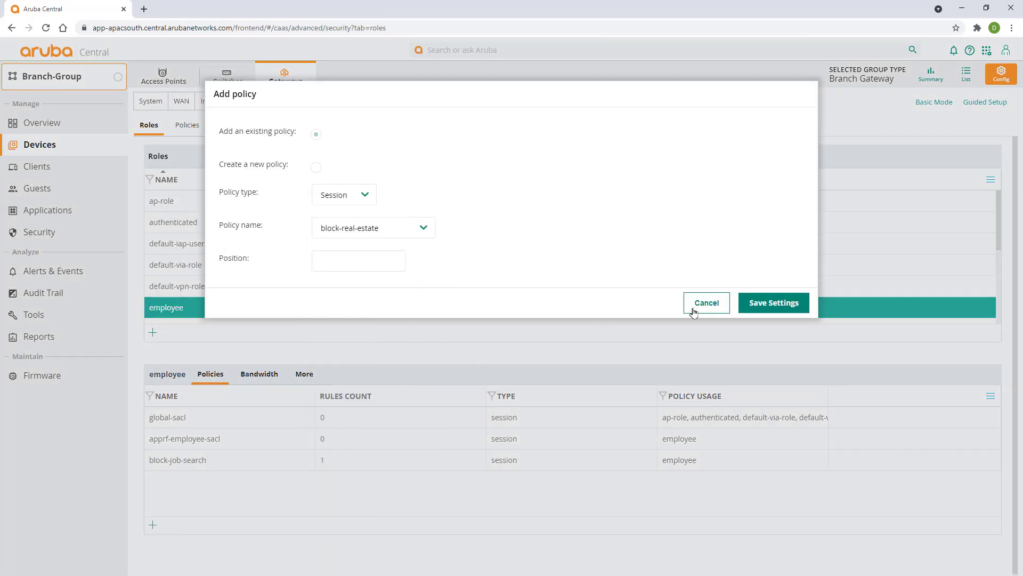
click(755, 303)
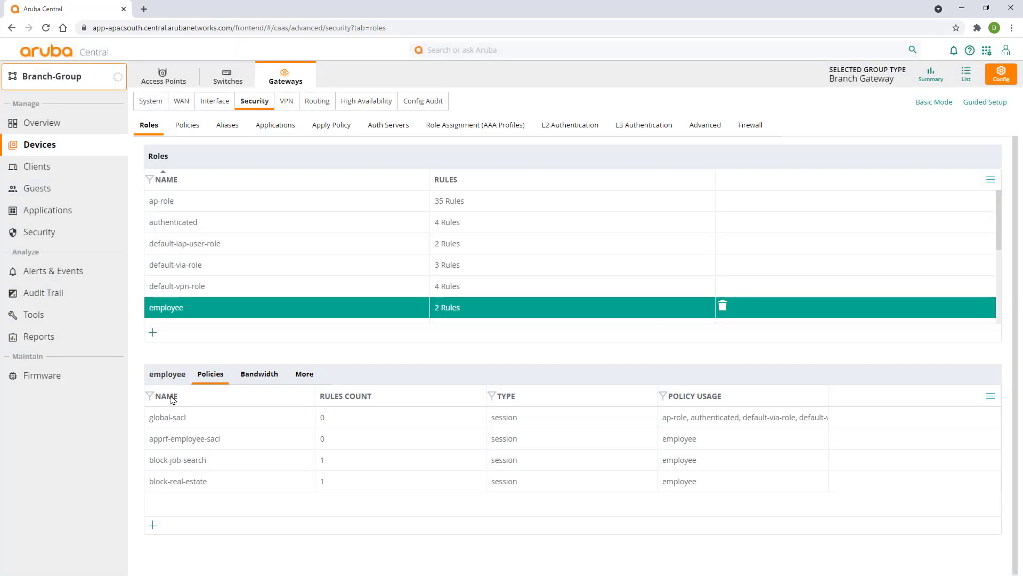
Attach allowall to the employee role and move block-real-estate above block-job-search.
click(152, 525)
click(316, 134)
click(423, 228)
click(404, 258)
click(769, 303)
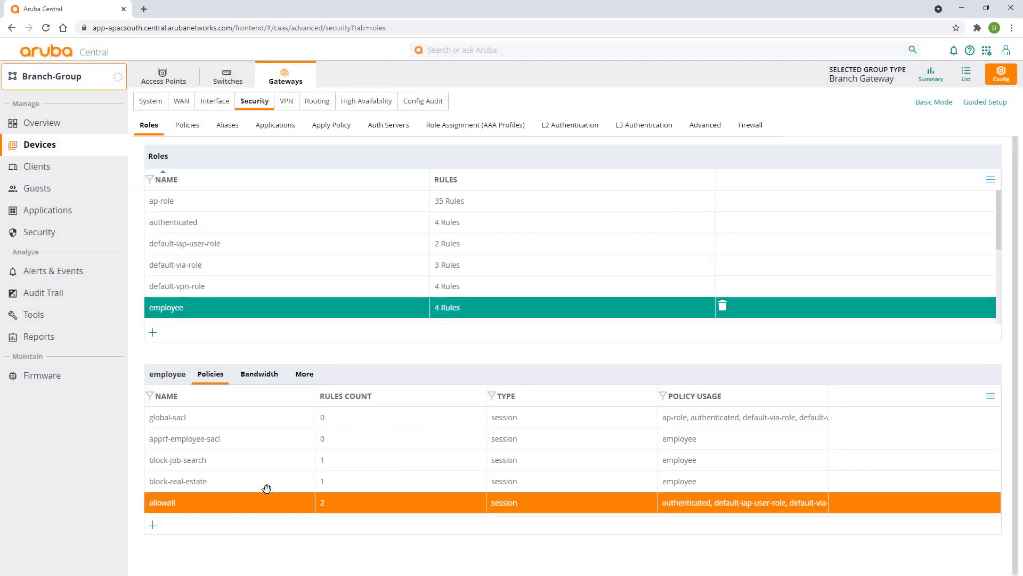
drag(266, 482, 267, 455)
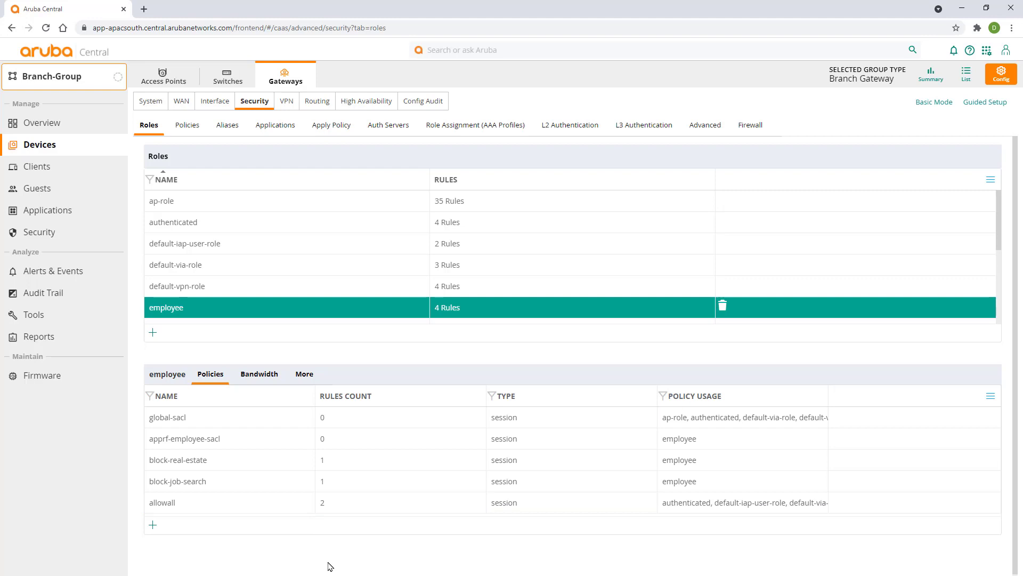
click(458, 125)
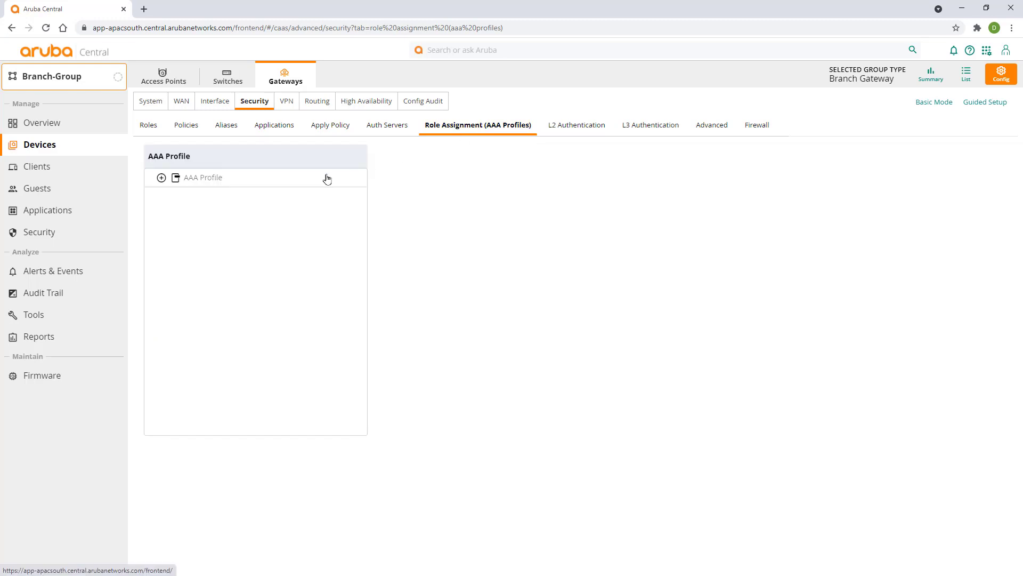
Start a new AAA profile named 'corporate'.
click(327, 178)
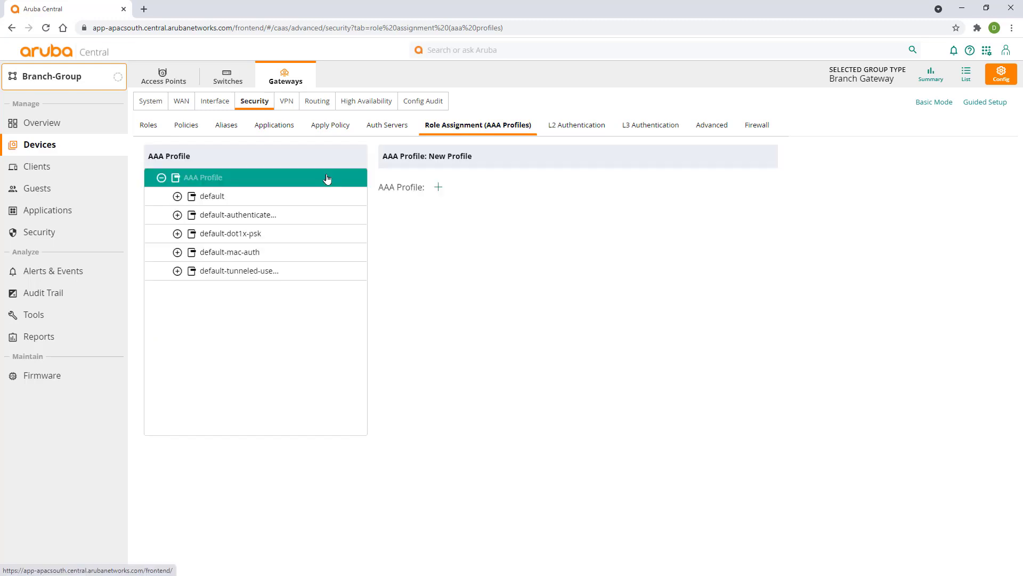
click(438, 187)
click(530, 204)
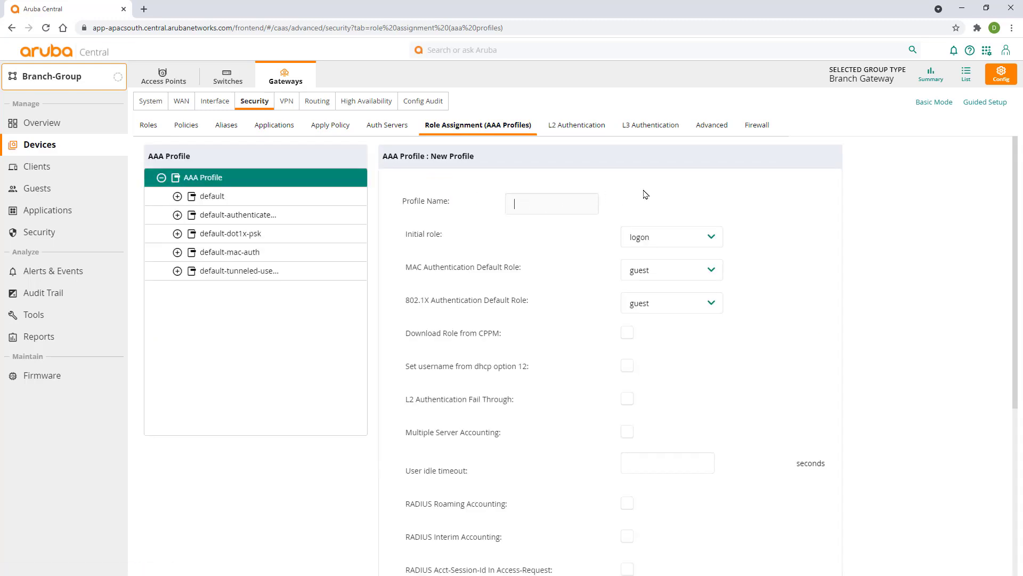
text(corporate)
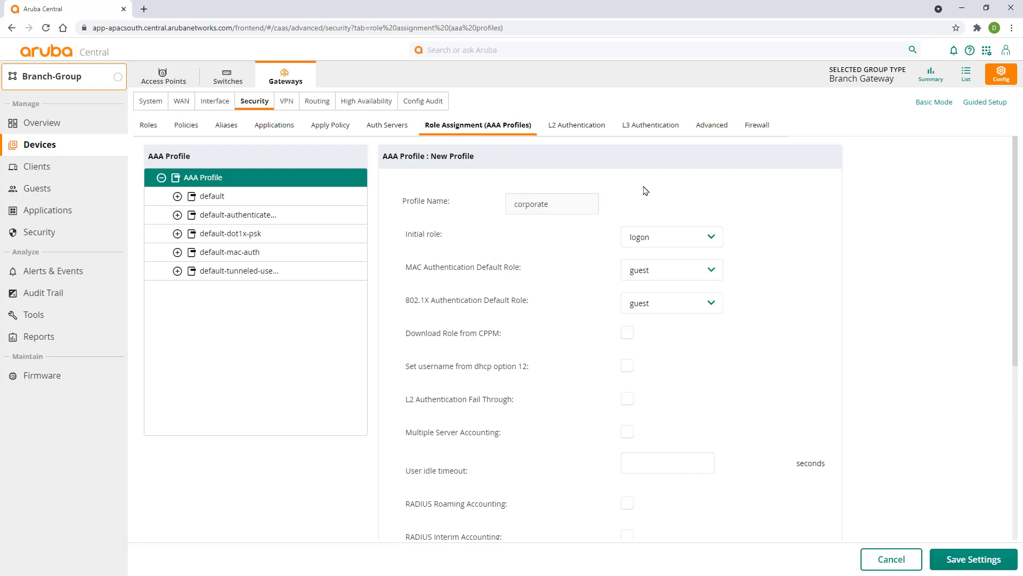
Set the initial, MAC authentication and 802.1X default roles to employee, then save the profile.
click(711, 237)
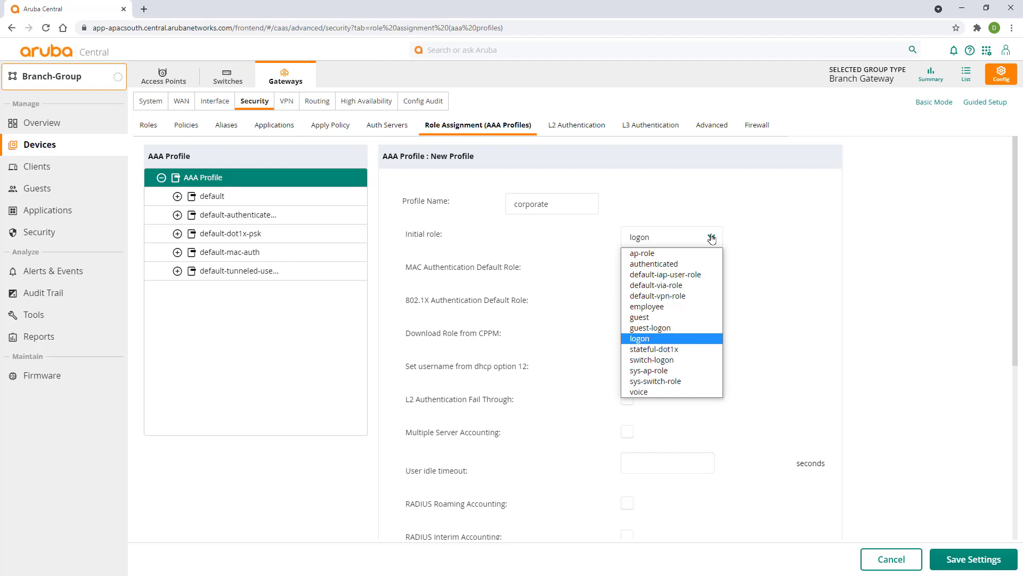
key(e)
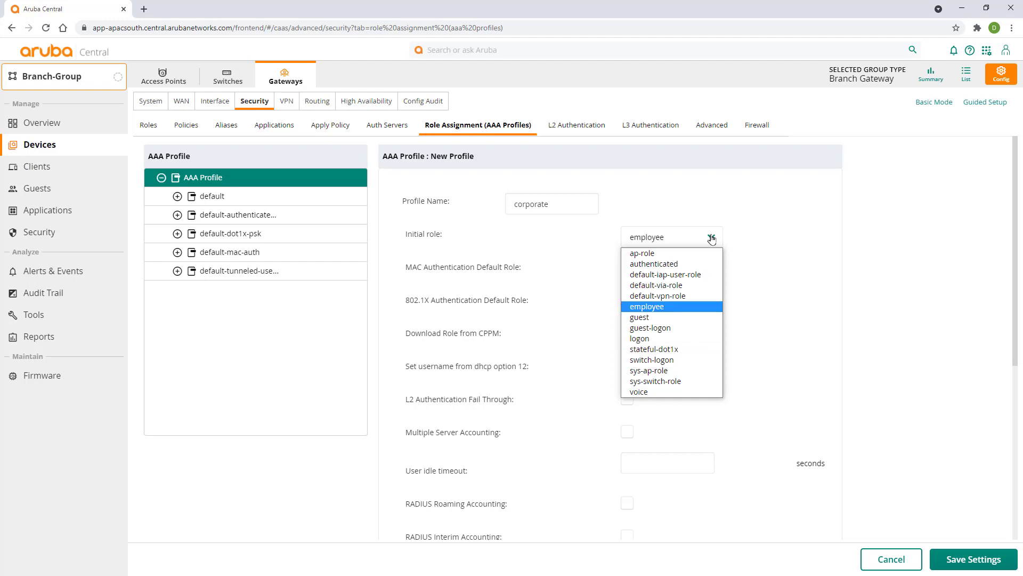
key(Return)
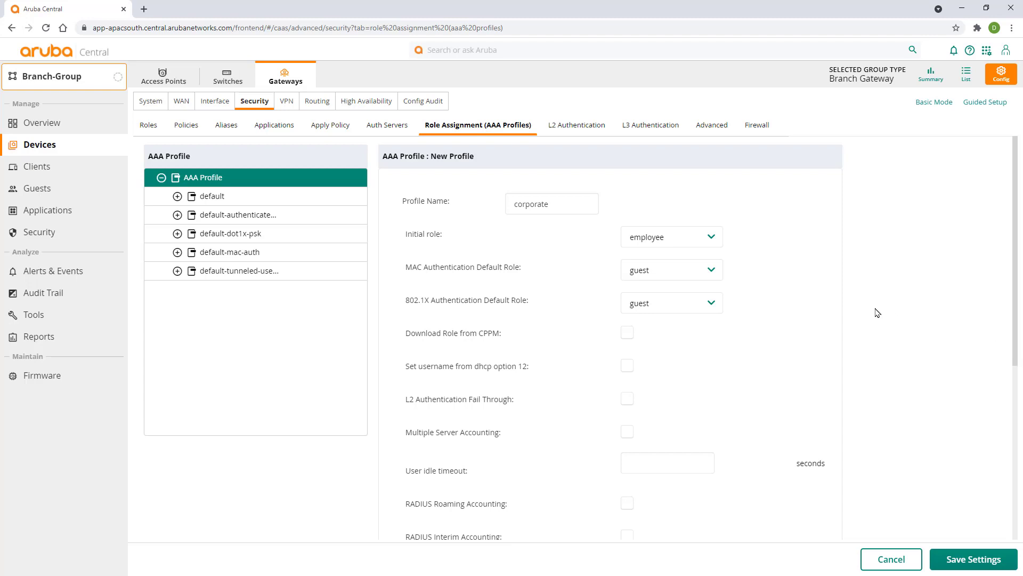
click(719, 272)
key(Up)
key(Return)
click(714, 301)
key(Up)
key(Return)
click(973, 559)
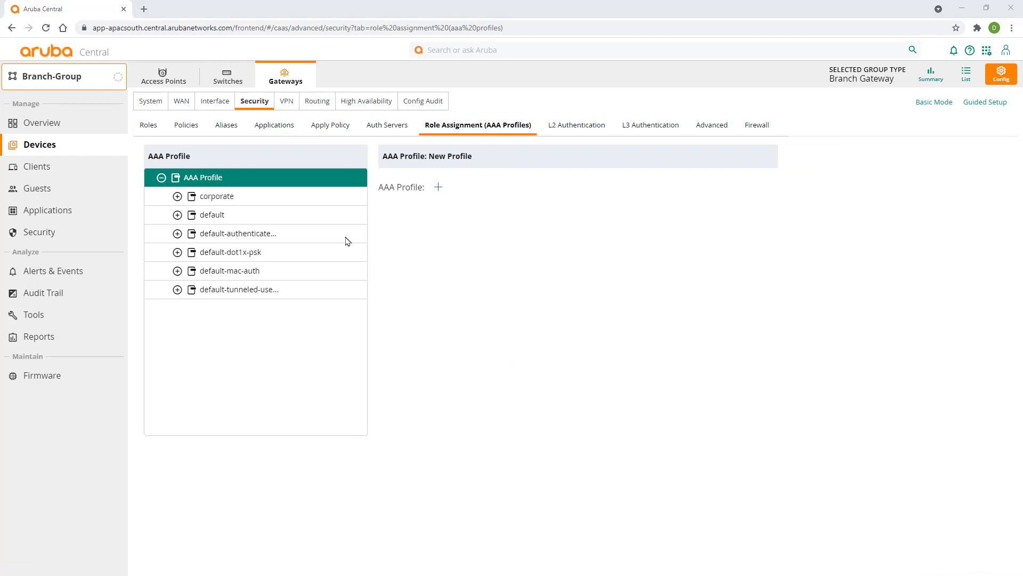
On GE-0/0/0, add a separate VLAN 10 entry and trim the '1,10' entry to '1', then save.
click(331, 127)
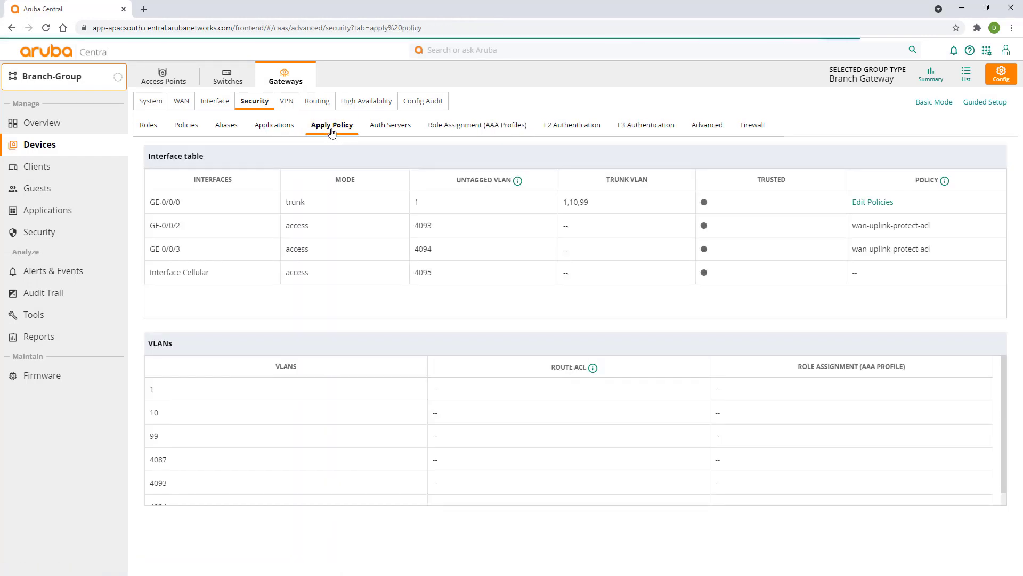
click(205, 202)
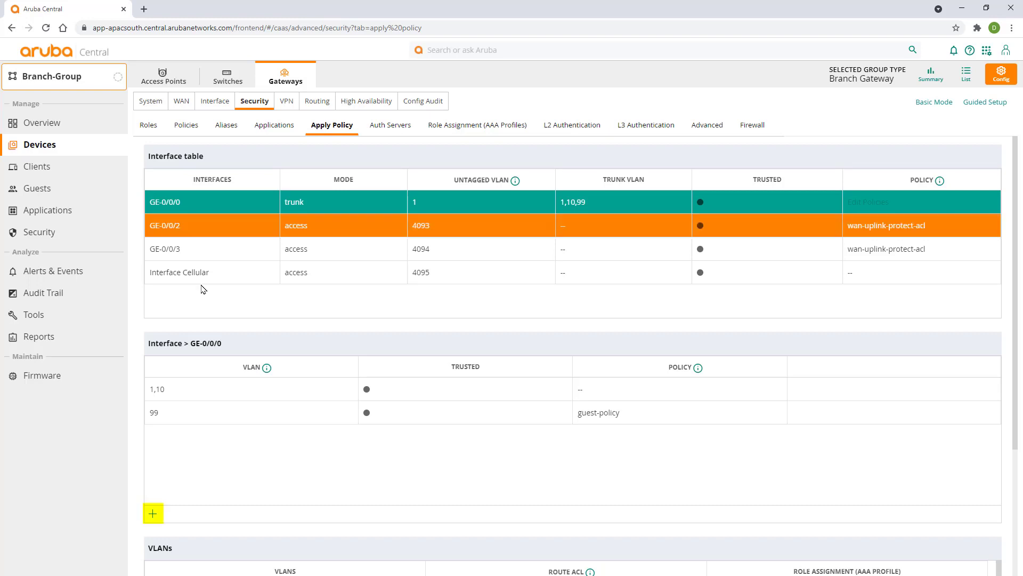
click(154, 515)
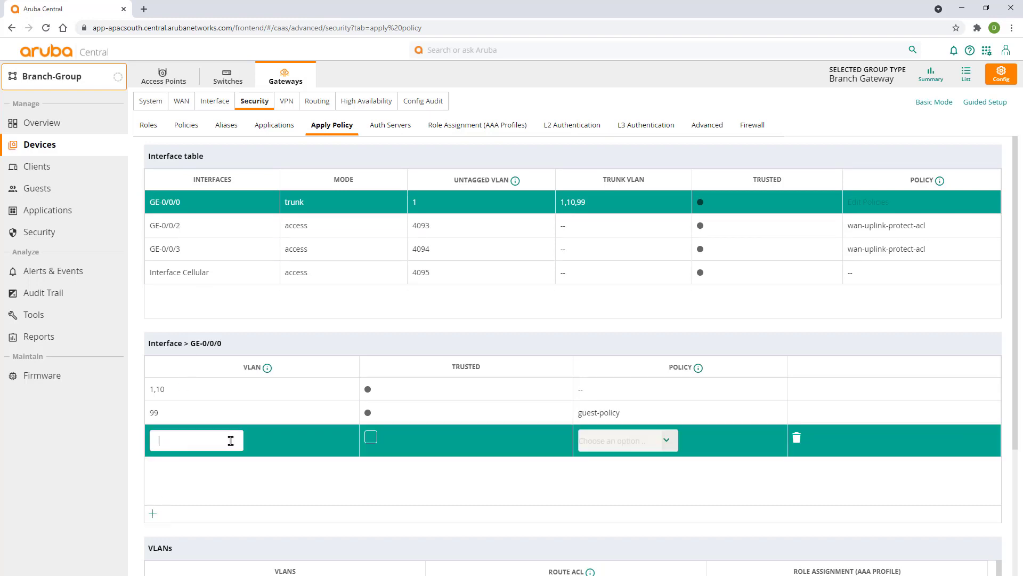
text(10)
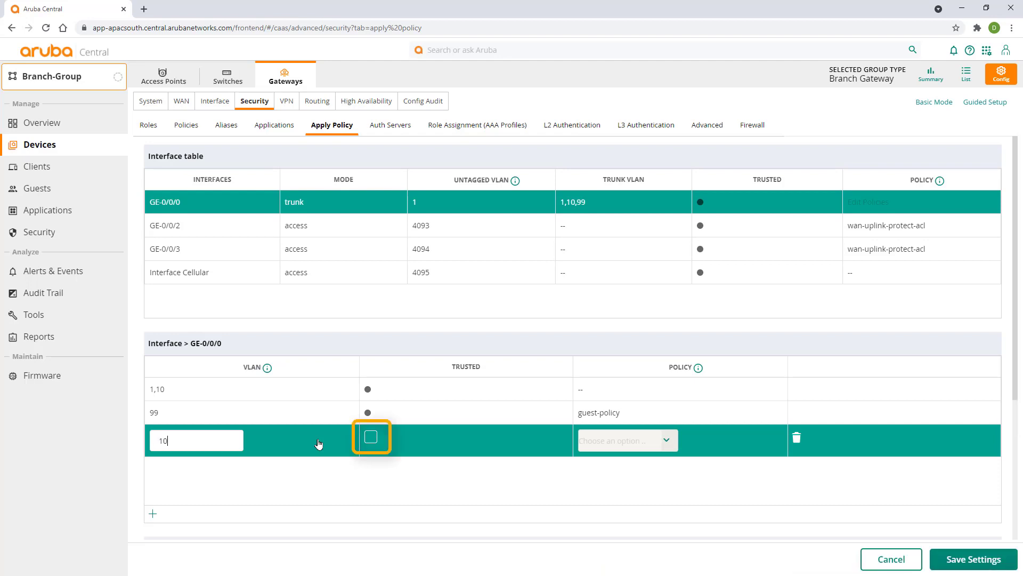
click(235, 395)
key(shift+Left)
key(shift+Left)
key(shift+Left)
key(BackSpace)
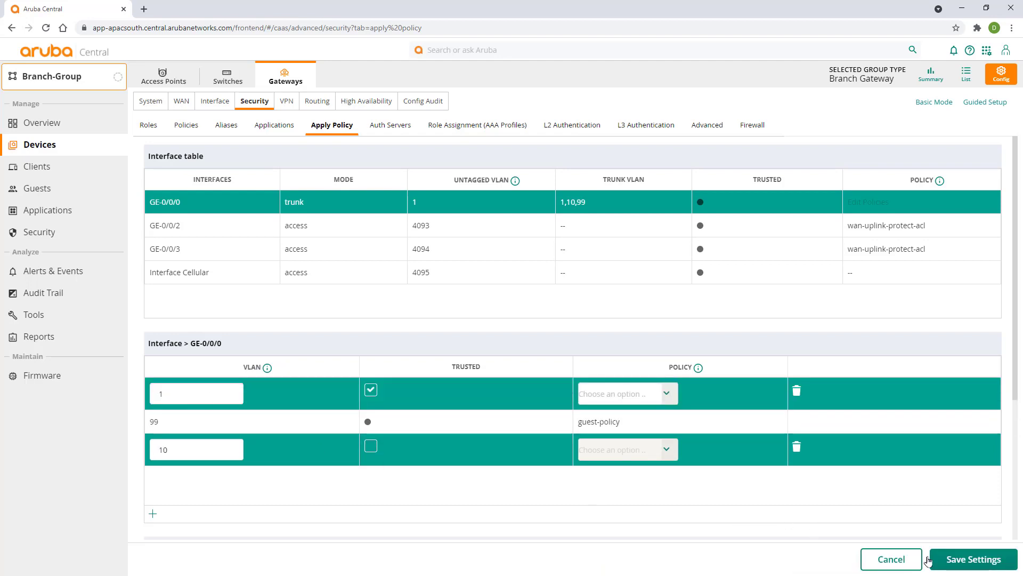
click(975, 561)
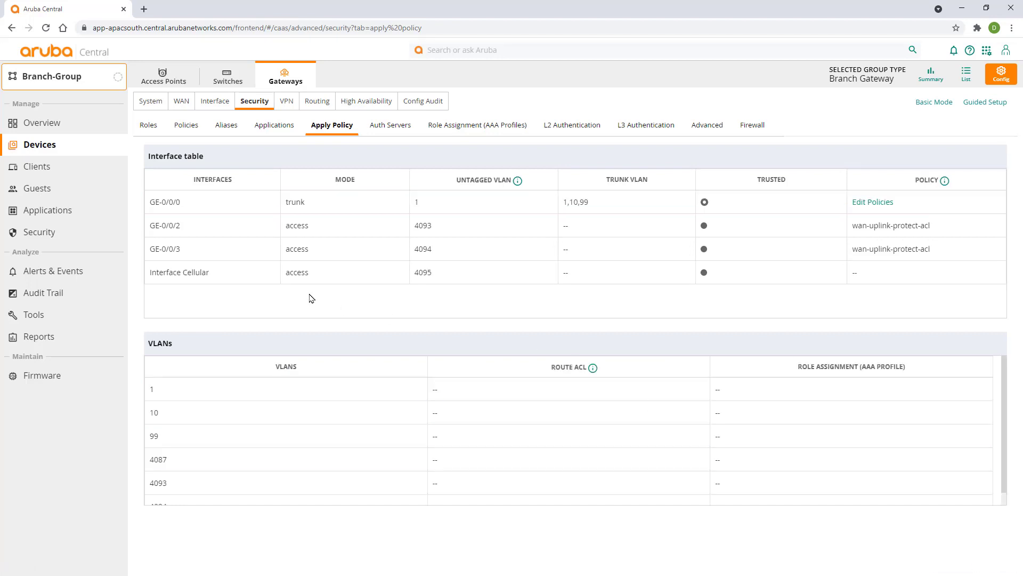
click(223, 212)
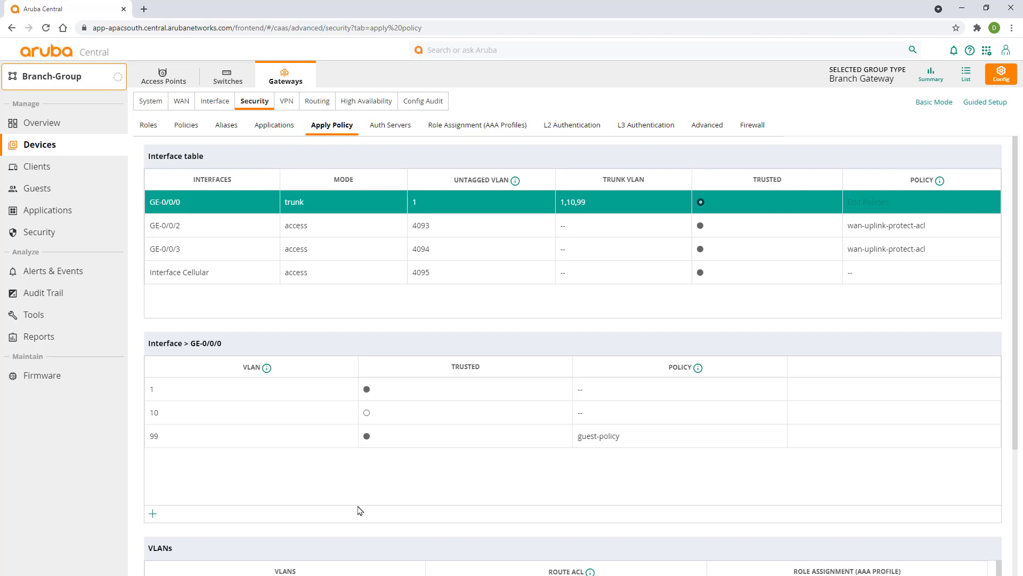
Set VLAN 10's Role Assignment (AAA Profile) to corporate and save.
scroll(360, 511, down, 3)
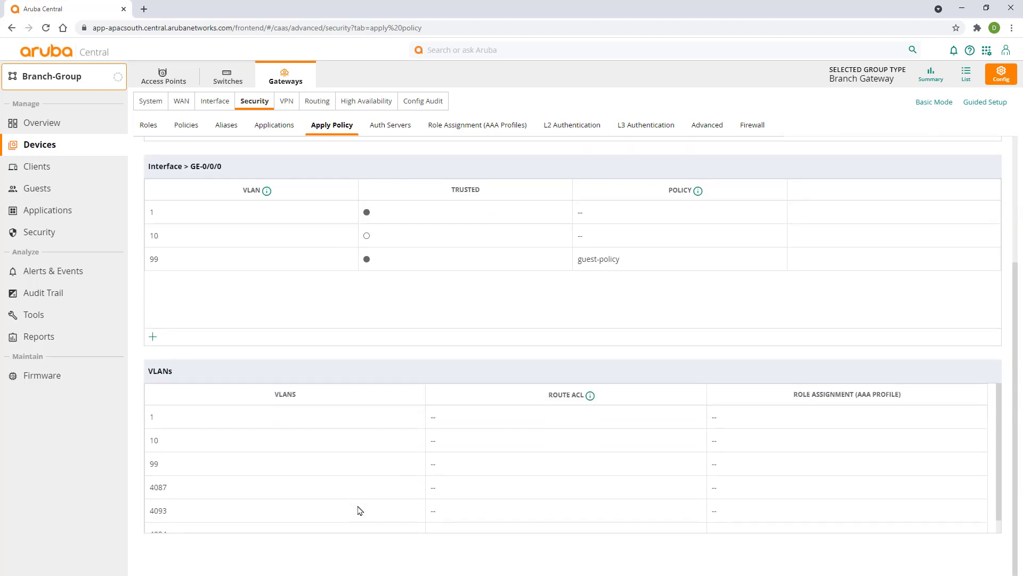
click(256, 440)
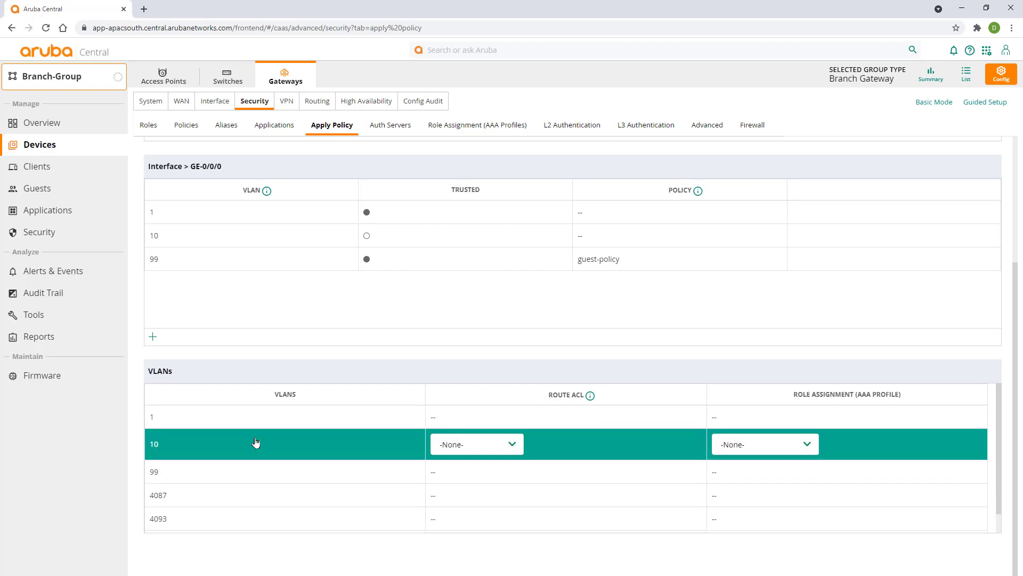
click(807, 443)
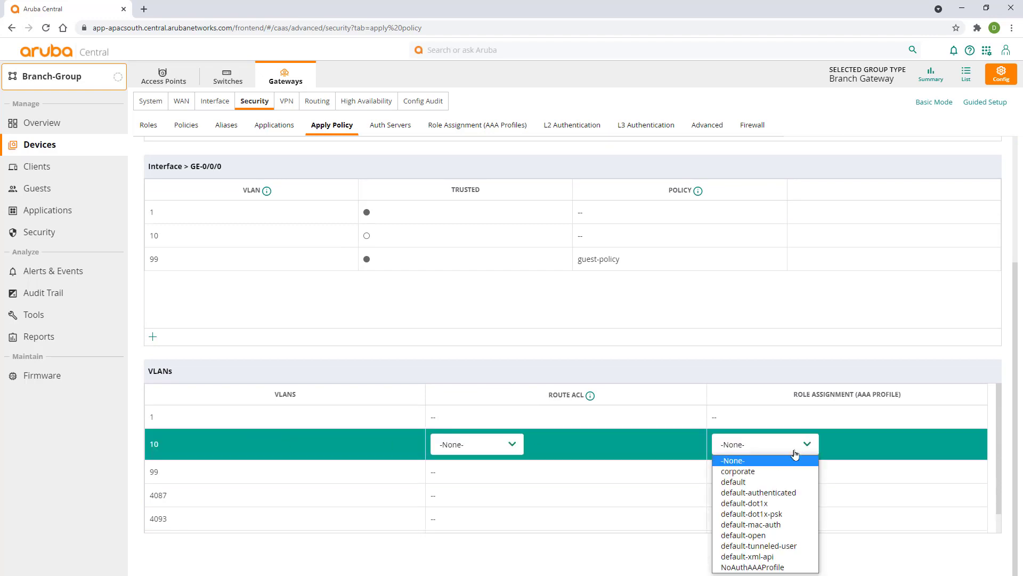
click(746, 470)
click(949, 562)
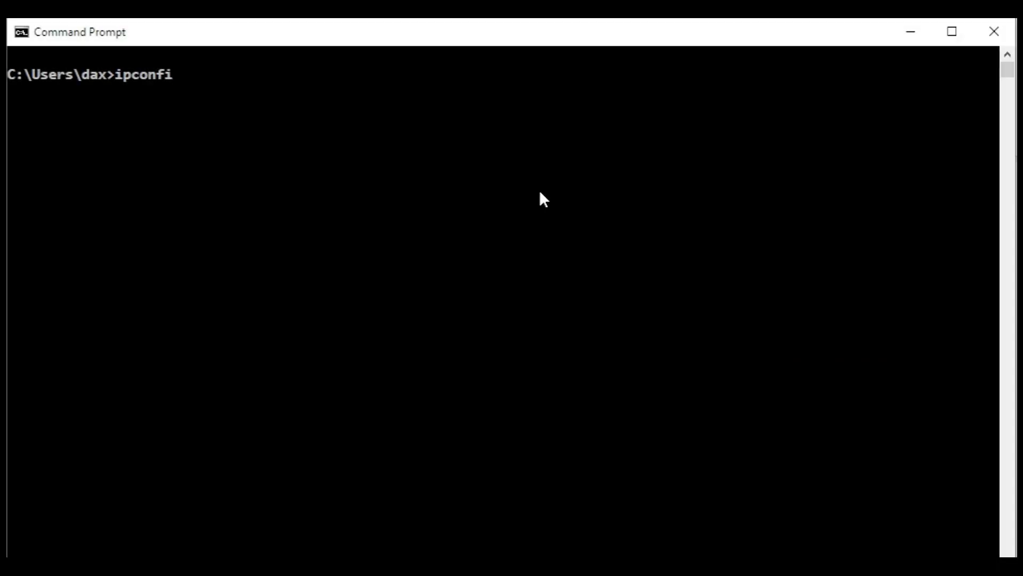
Run ipconfig on the wired client to check its address, 10.1.10.2.
text(g)
key(Return)
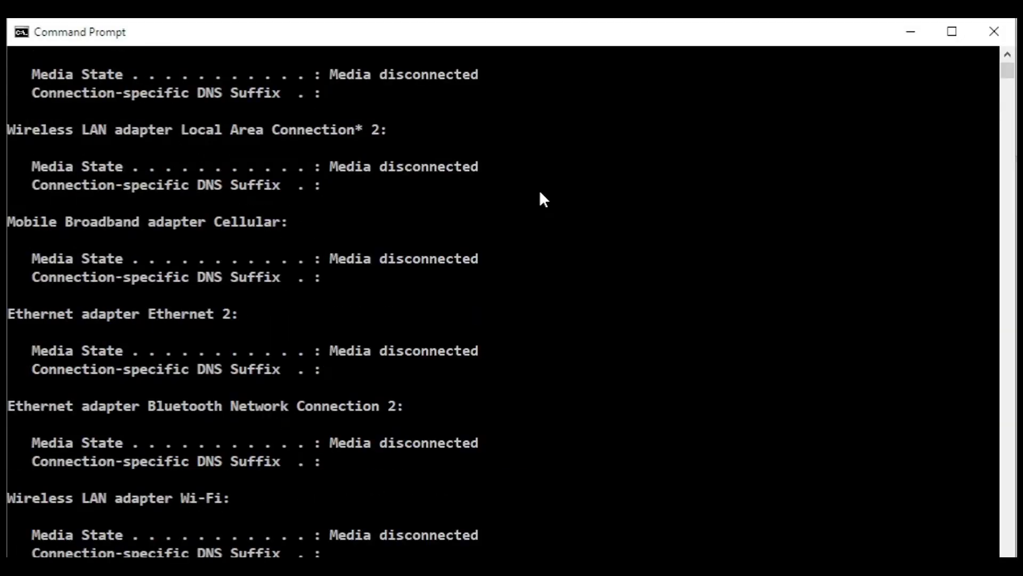
scroll(1009, 69, up, 7)
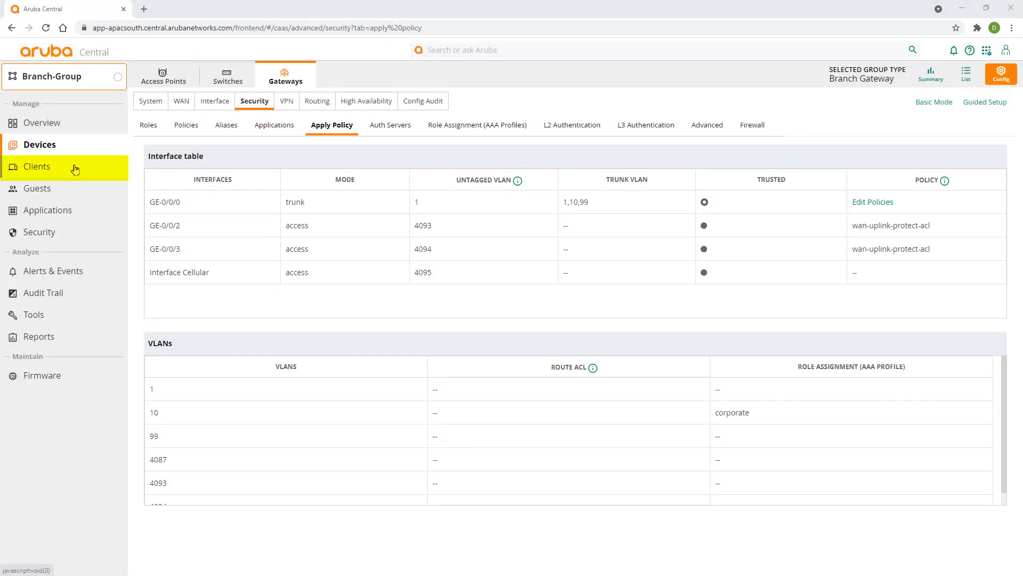
Show the Clients list to see Corp-Laptop on VLAN 10 with role employee.
click(74, 169)
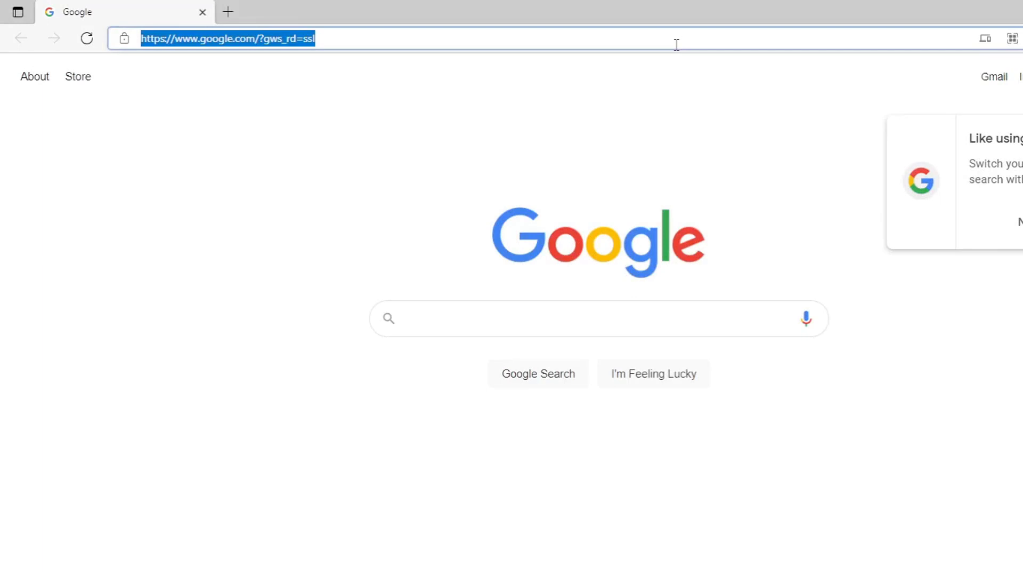
Test blocking by loading seek.com.au and then realestate.com.au.
text(seek.com.au)
key(Return)
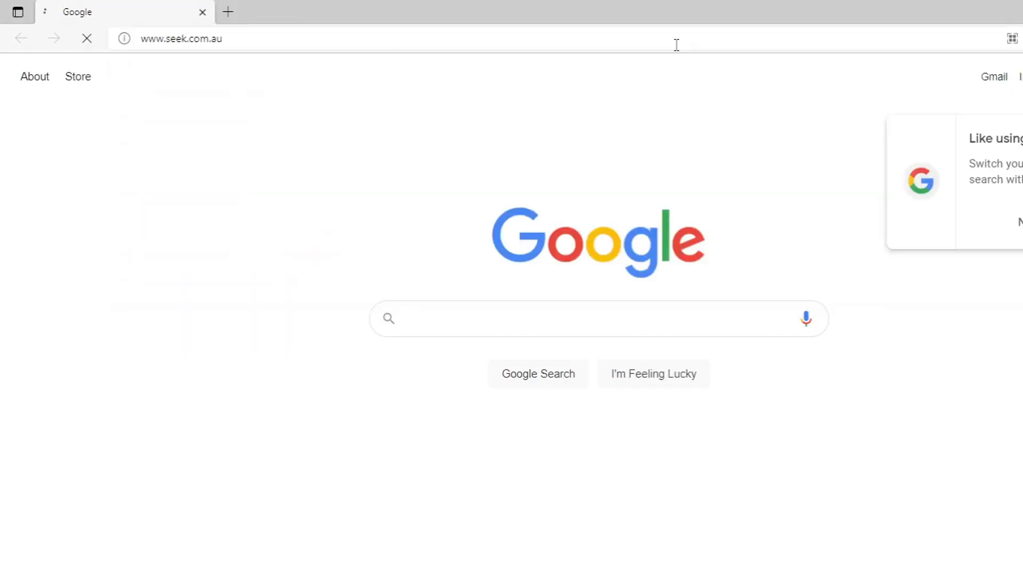
click(439, 36)
text(realestate.com.au)
key(Return)
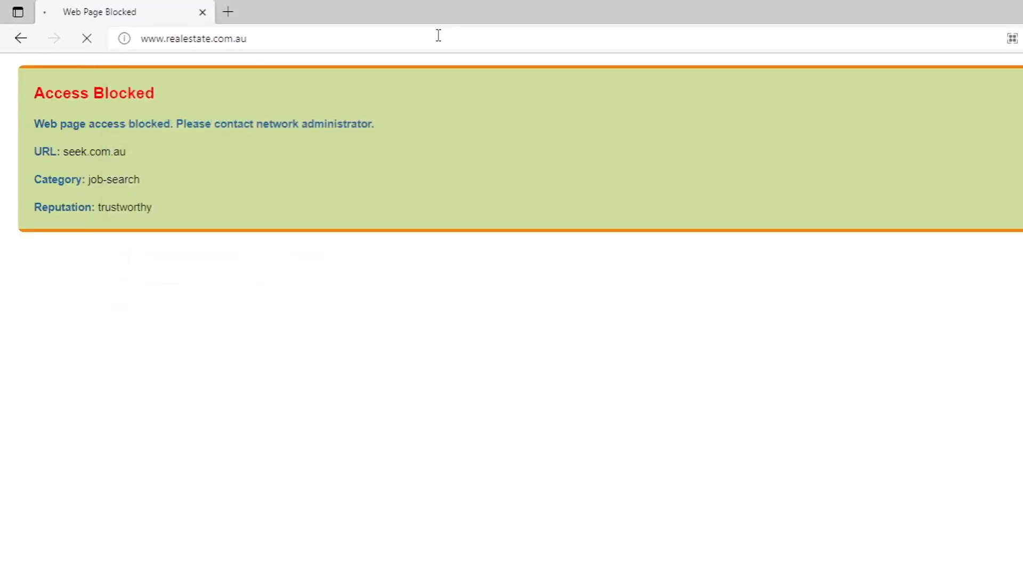